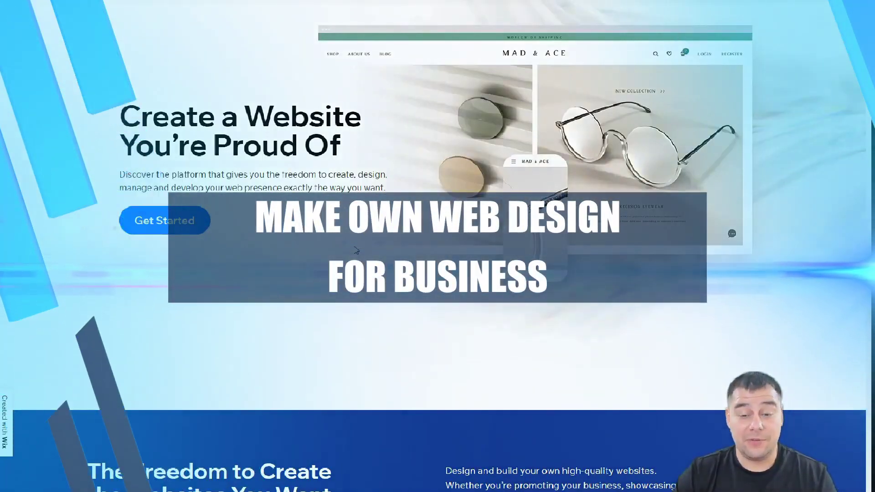
# - Look through the Wix landing page's introduction, site-building steps, template categories and Wix Editor section
pyautogui.scroll(-2, 356, 250)
pyautogui.scroll(1, 356, 250)
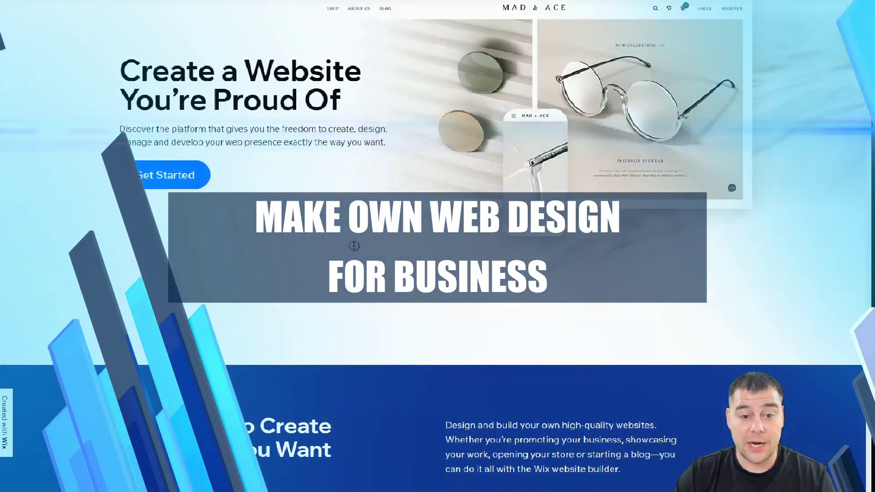
pyautogui.scroll(-2, 351, 255)
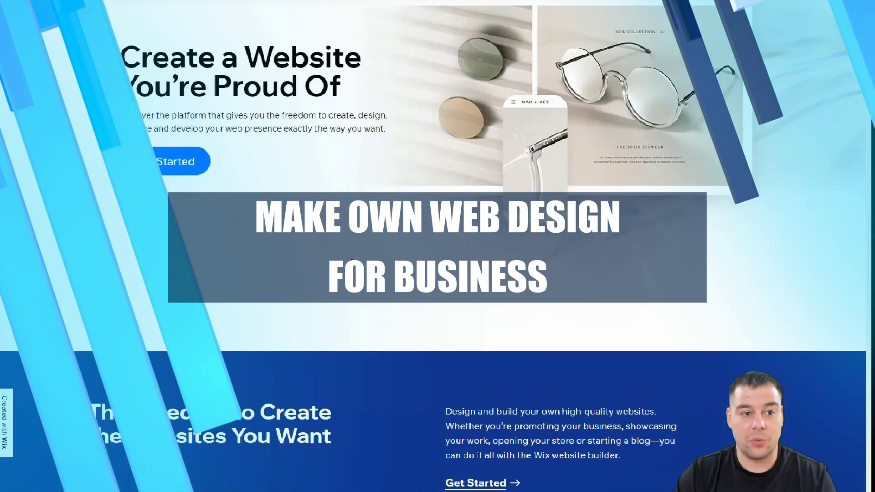
pyautogui.scroll(-4, 349, 268)
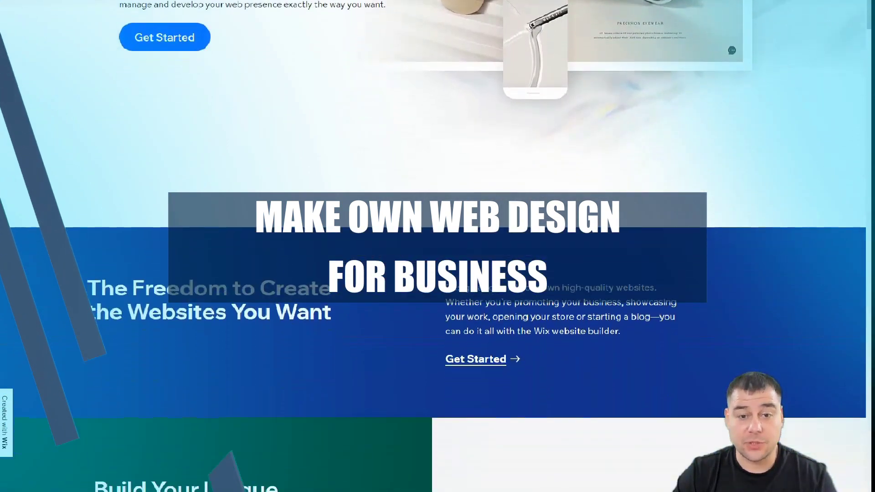
pyautogui.scroll(-4, 349, 268)
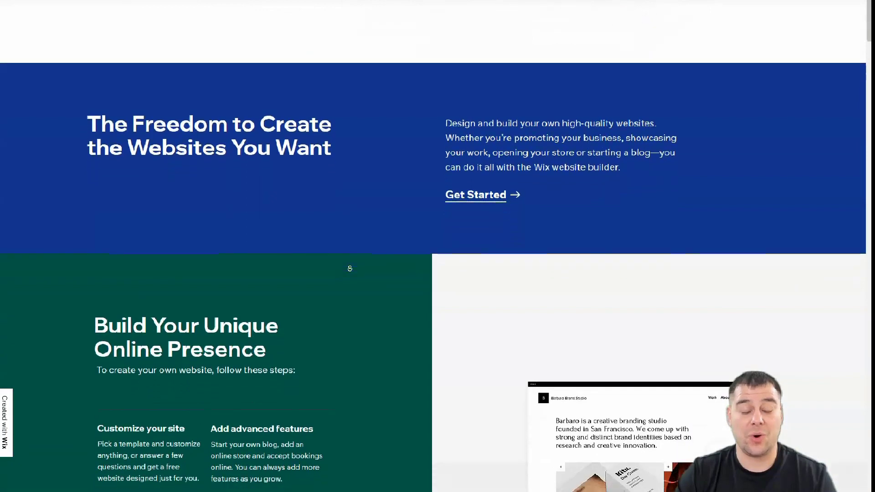
pyautogui.scroll(-4, 349, 268)
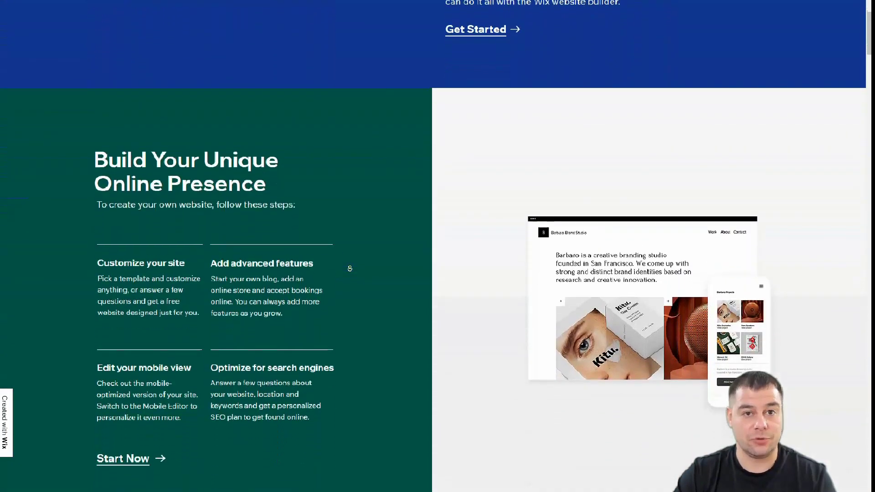
pyautogui.scroll(-4, 349, 269)
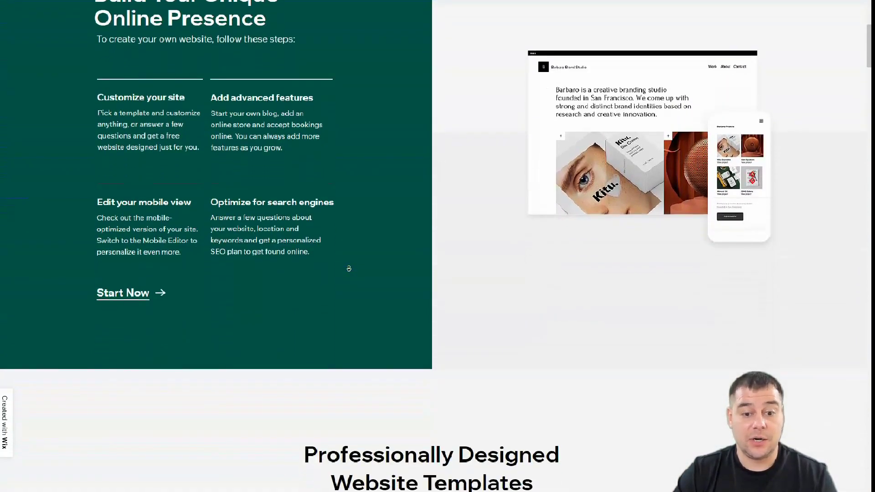
pyautogui.scroll(-3, 348, 268)
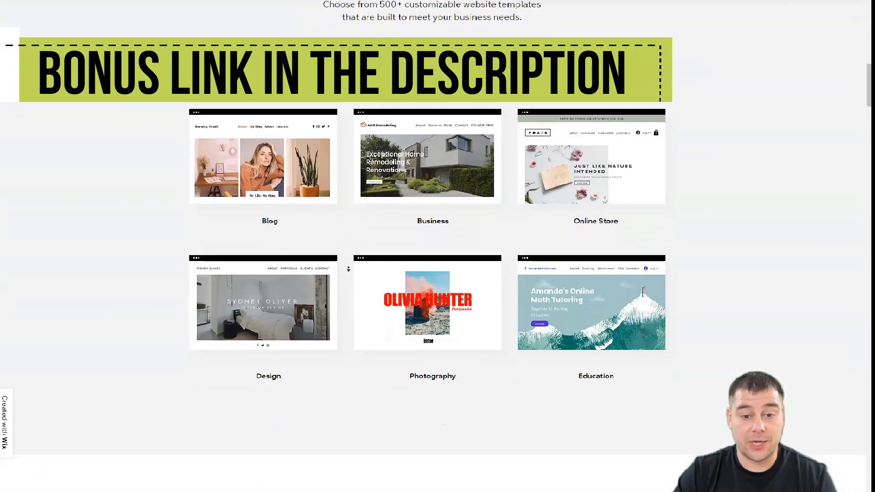
pyautogui.scroll(-4, 349, 268)
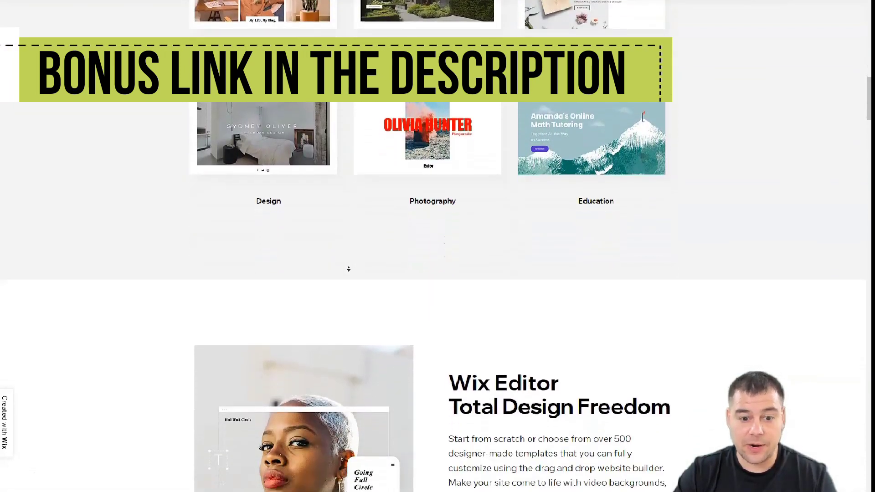
pyautogui.scroll(-4, 349, 269)
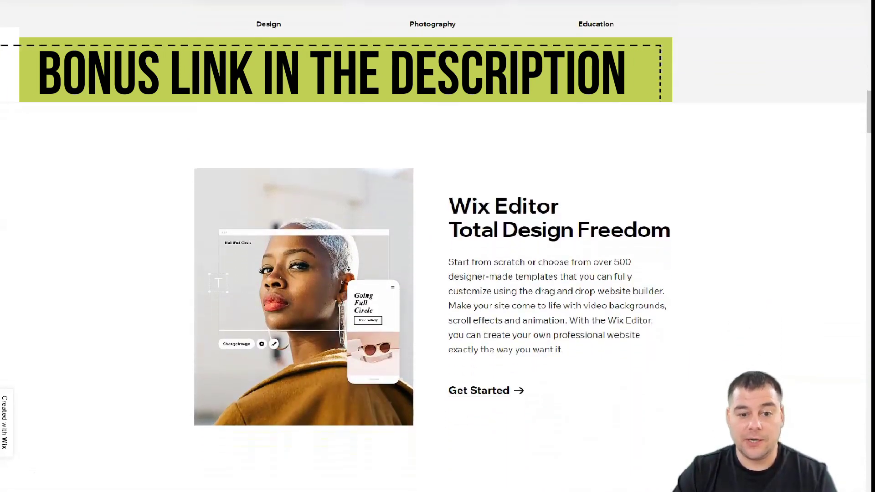
pyautogui.scroll(-2, 348, 269)
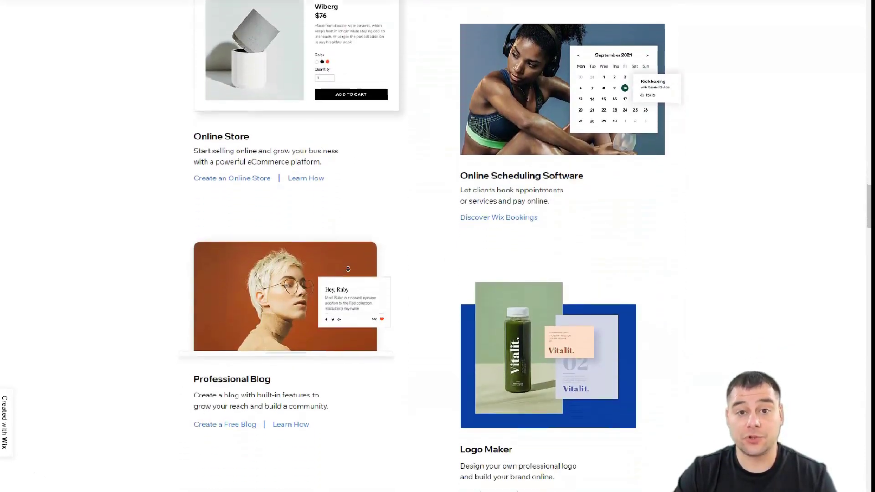
# - Review the landing page's product offerings, business management tools, six-step guide to a free website and reasons for choosing Wix
pyautogui.scroll(-4, 348, 269)
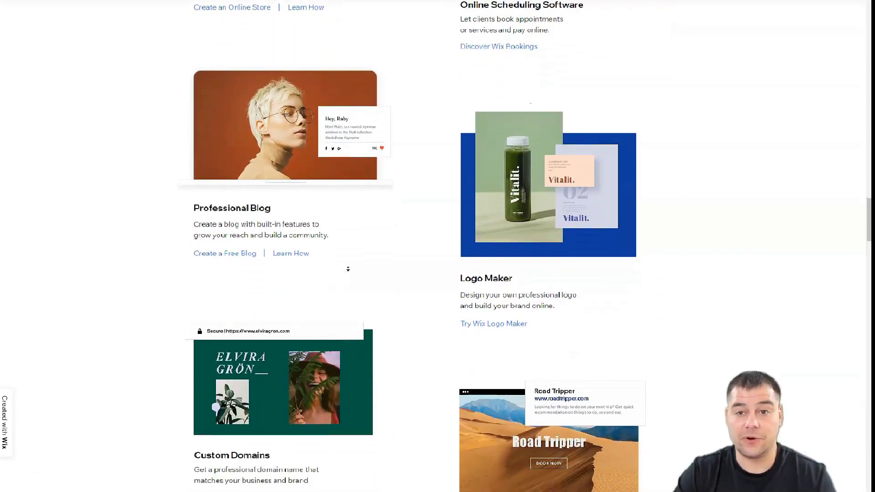
pyautogui.scroll(-4, 348, 268)
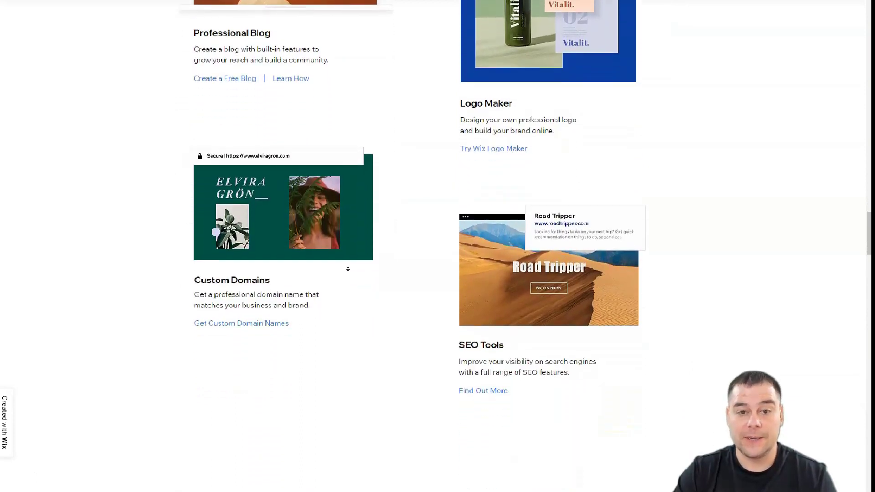
pyautogui.scroll(-4, 348, 269)
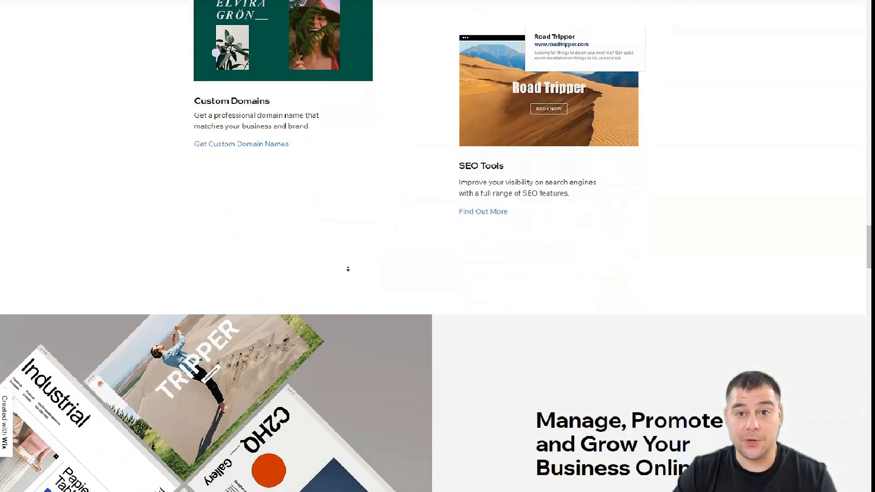
pyautogui.scroll(-4, 348, 268)
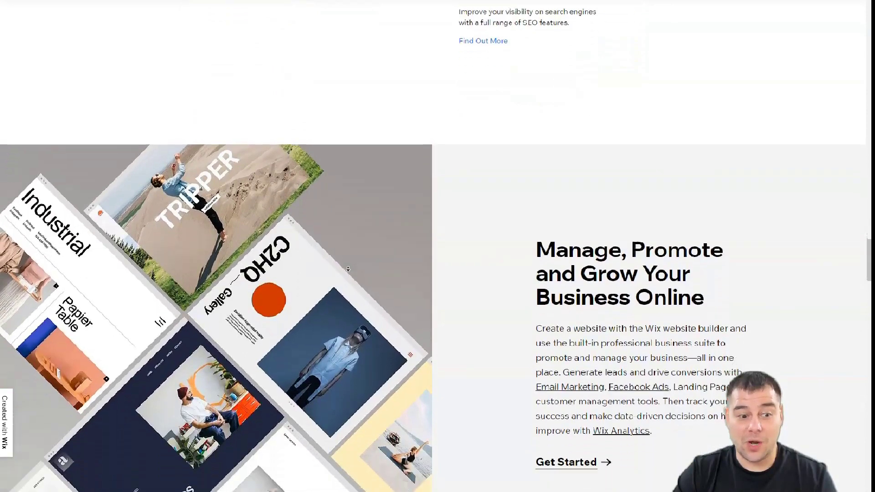
pyautogui.scroll(-4, 348, 268)
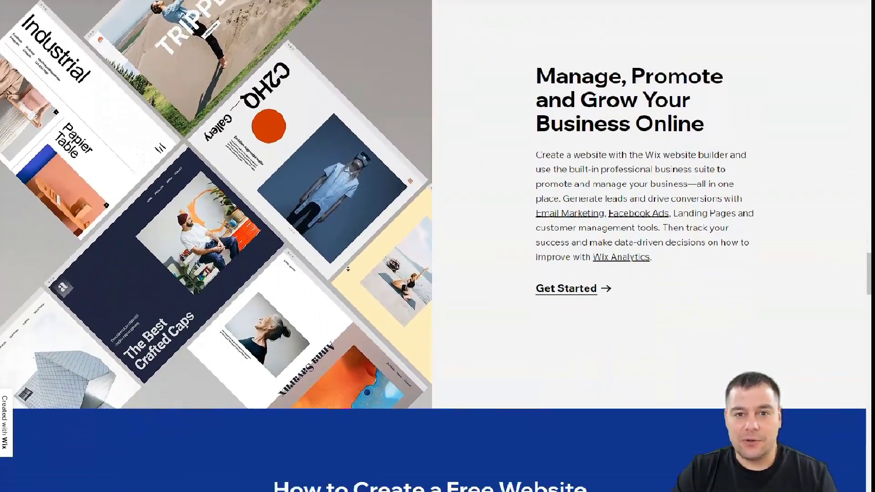
pyautogui.scroll(-4, 348, 269)
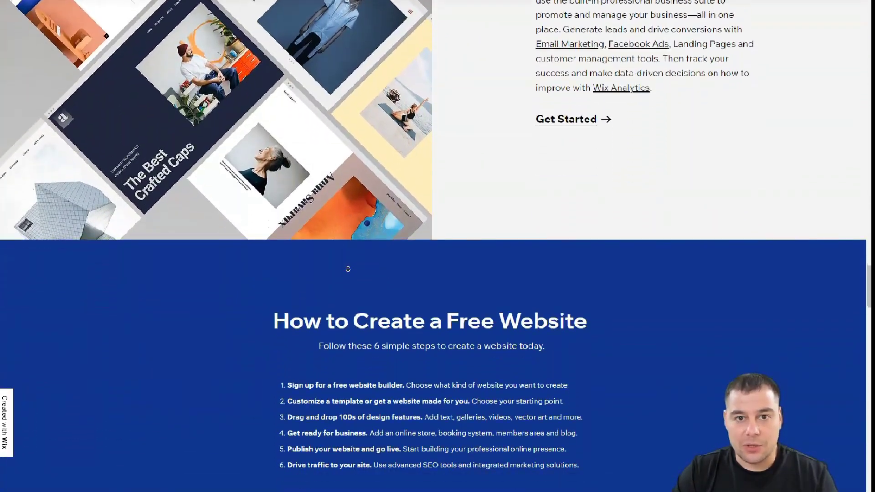
pyautogui.scroll(-4, 348, 269)
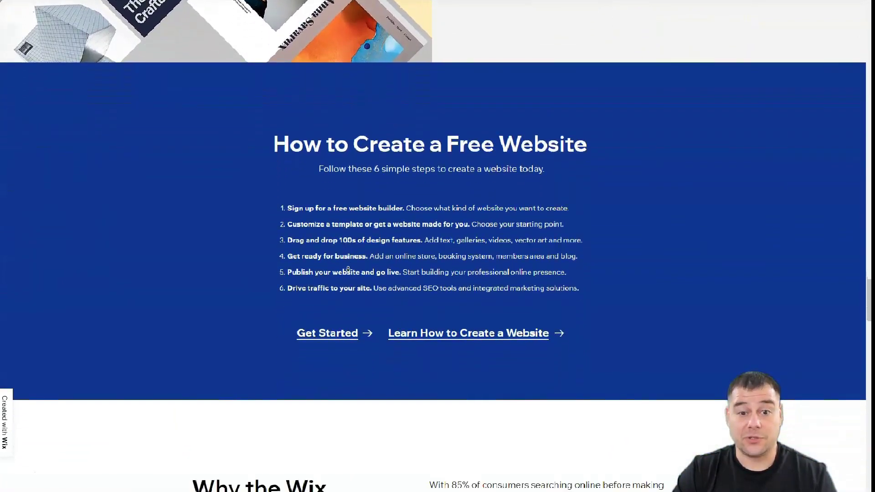
pyautogui.scroll(-4, 348, 269)
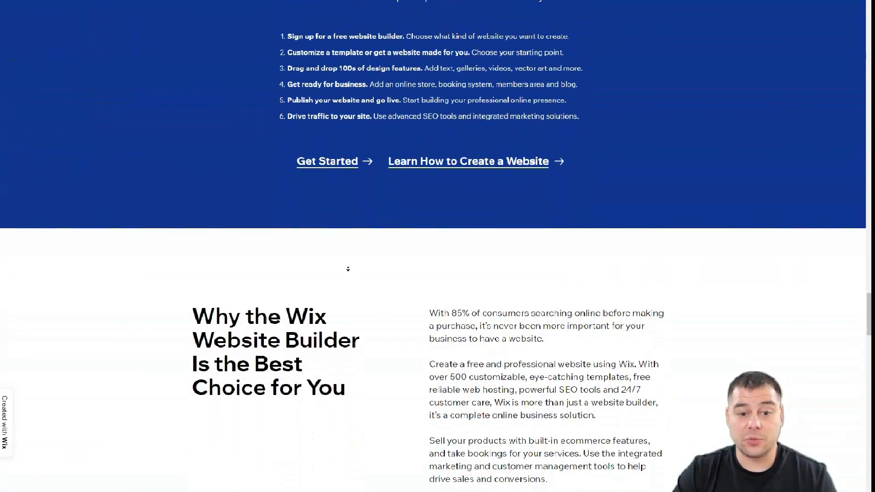
pyautogui.scroll(-4, 348, 268)
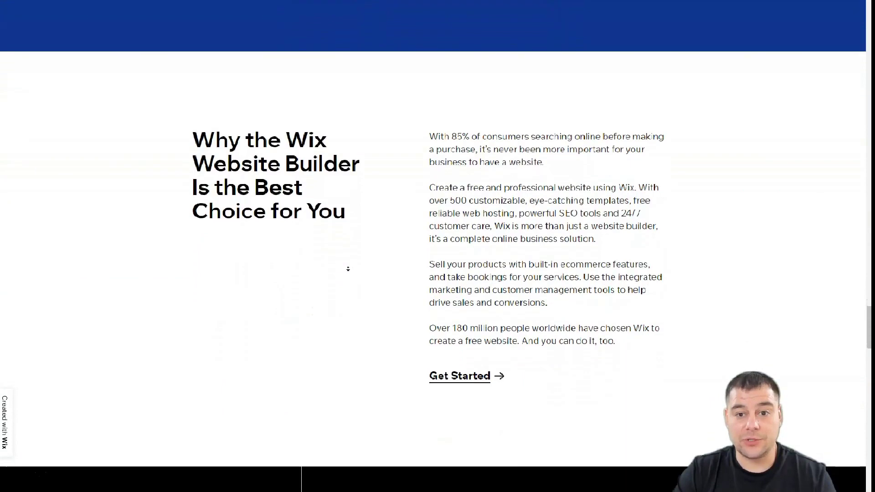
# - Examine the Spark Your Creativity blog section and the FAQ on building a website
pyautogui.scroll(-3, 347, 267)
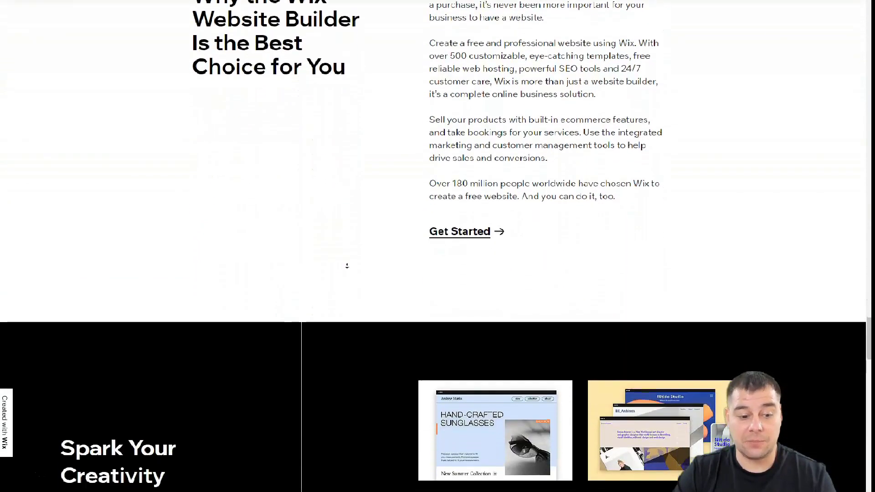
pyautogui.scroll(-3, 347, 266)
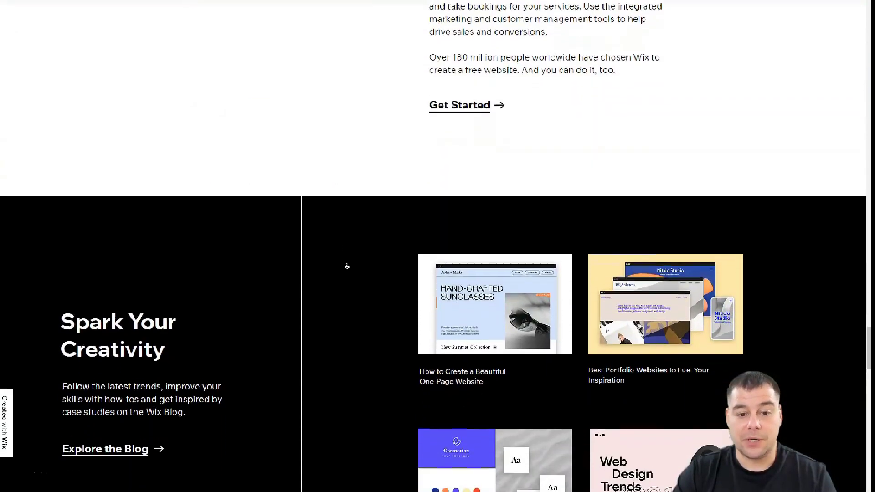
pyautogui.scroll(-3, 347, 265)
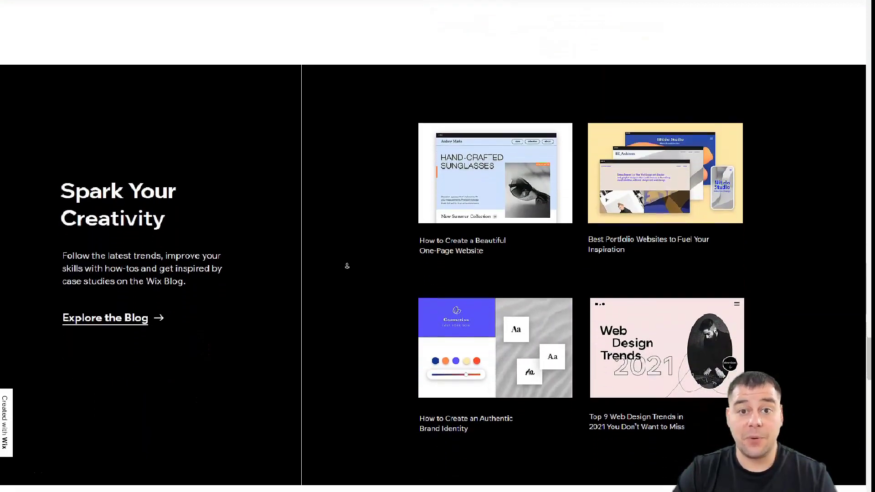
pyautogui.scroll(-3, 347, 266)
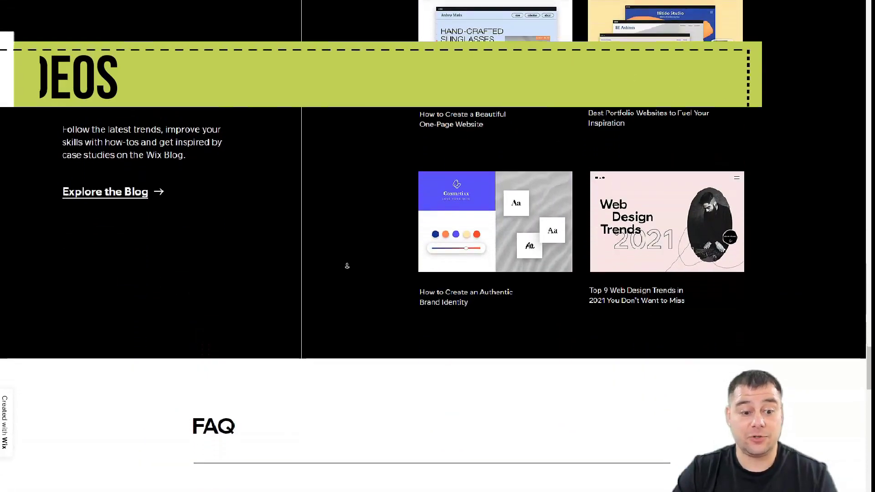
pyautogui.scroll(-3, 347, 266)
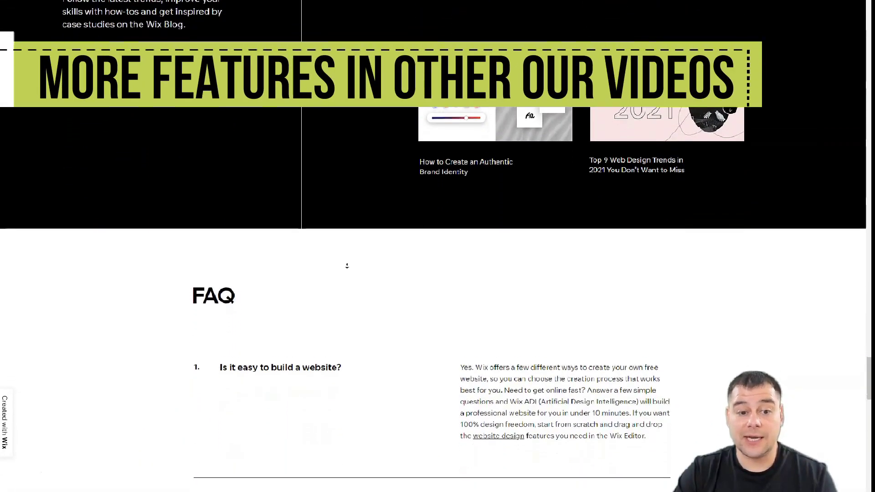
pyautogui.scroll(-3, 347, 265)
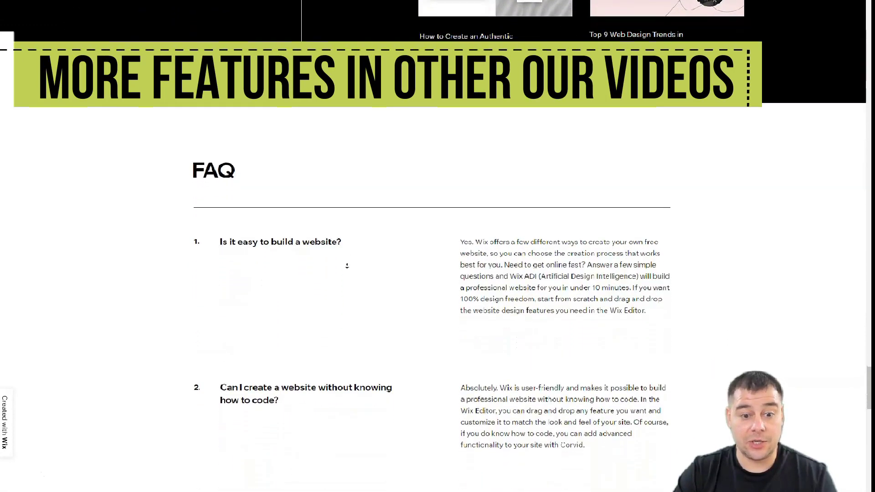
pyautogui.scroll(-1, 347, 266)
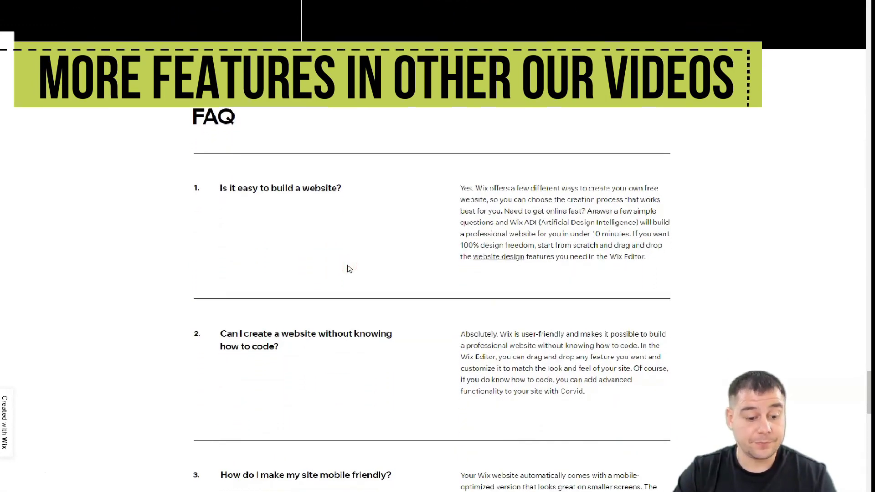
# - Close the landing page and create a new site of kind Other, choosing to edit a template with the Editor
pyautogui.hotkey('ctrl', 'w')
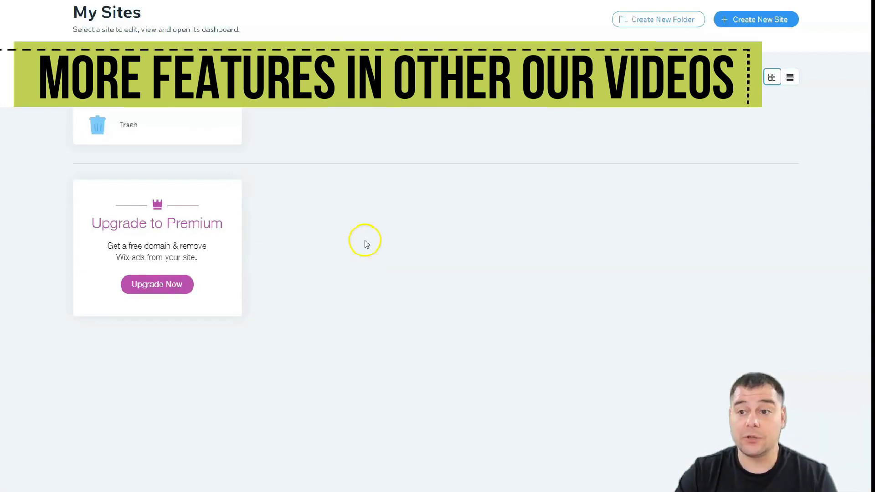
pyautogui.click(742, 20)
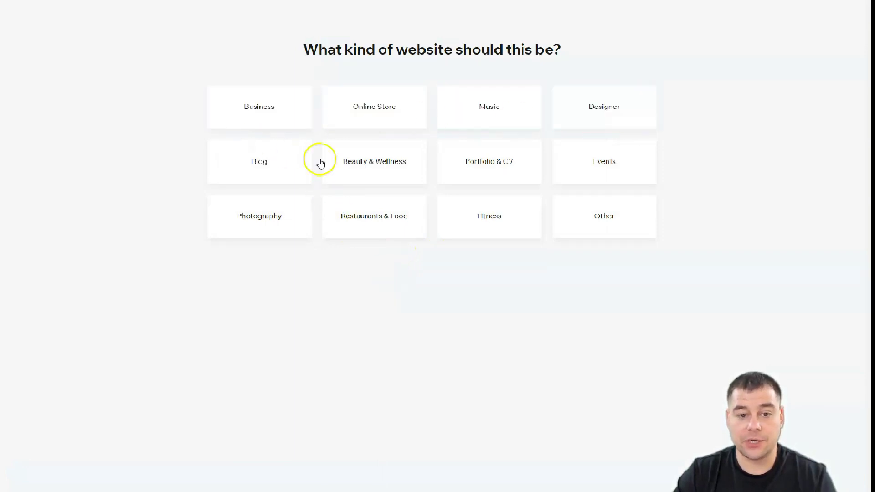
pyautogui.click(605, 220)
pyautogui.click(573, 218)
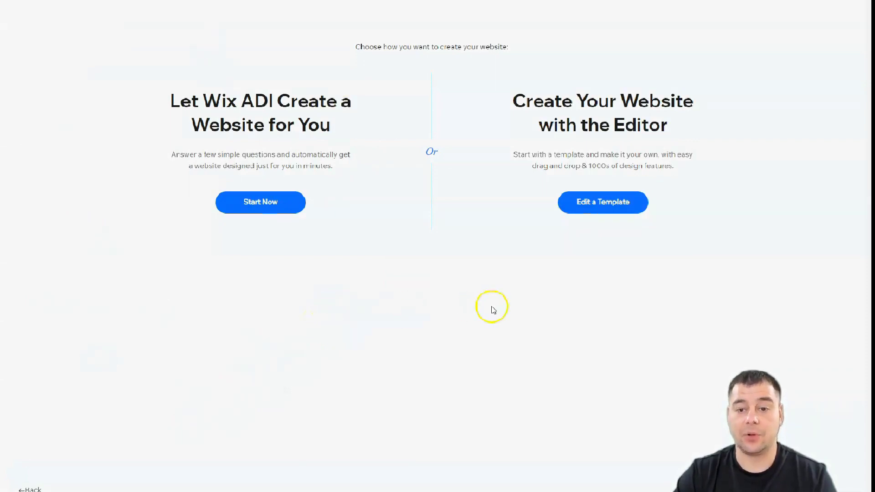
pyautogui.click(590, 209)
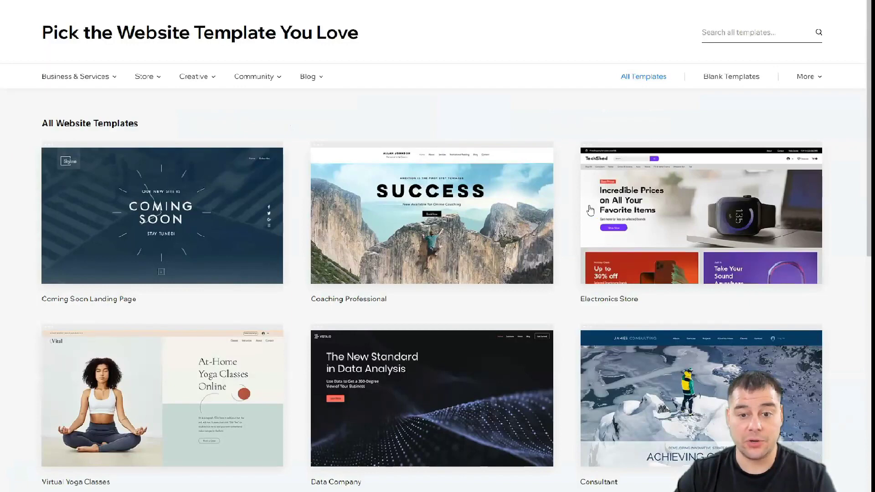
# - Look through the first two pages of All Website Templates
pyautogui.scroll(-3, 492, 304)
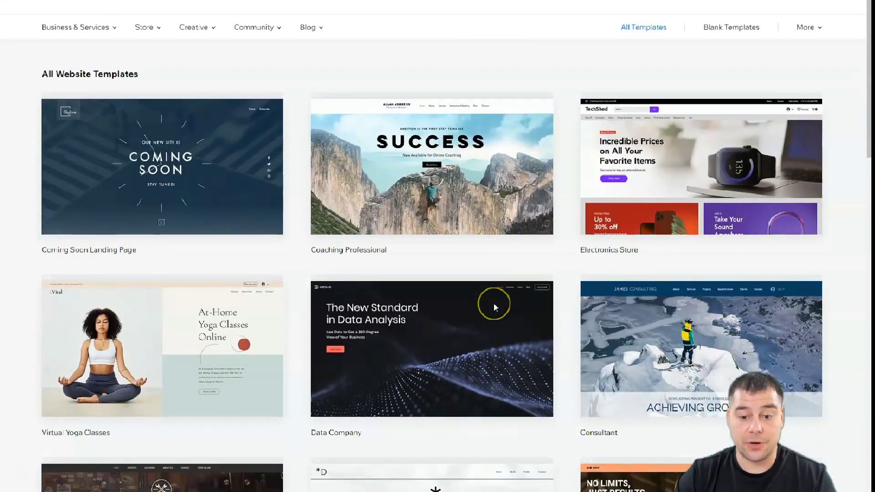
pyautogui.scroll(-6, 439, 273)
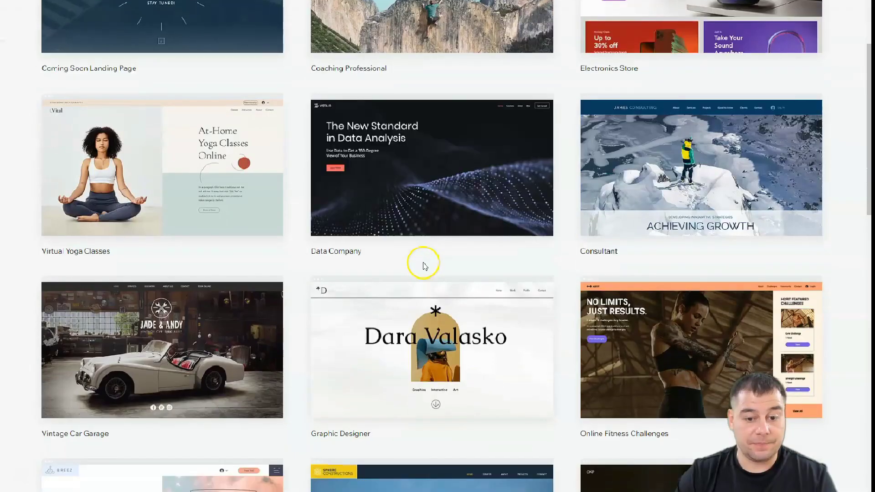
pyautogui.scroll(-2, 424, 265)
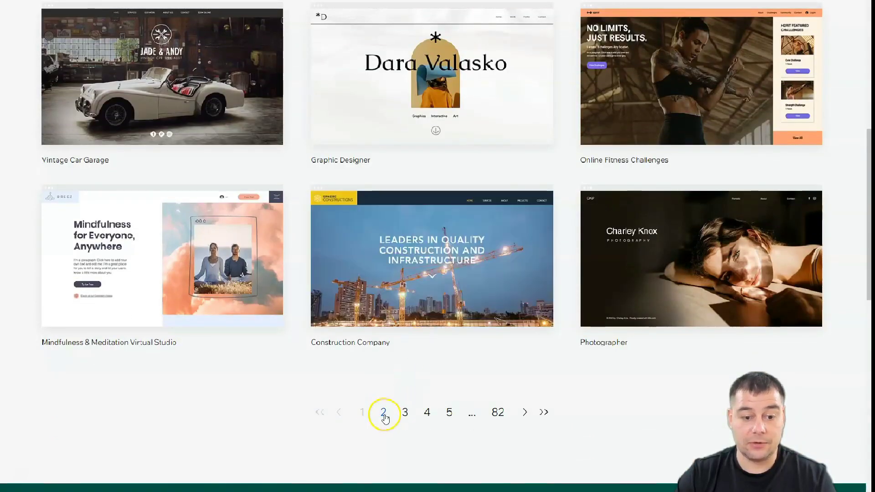
pyautogui.click(383, 412)
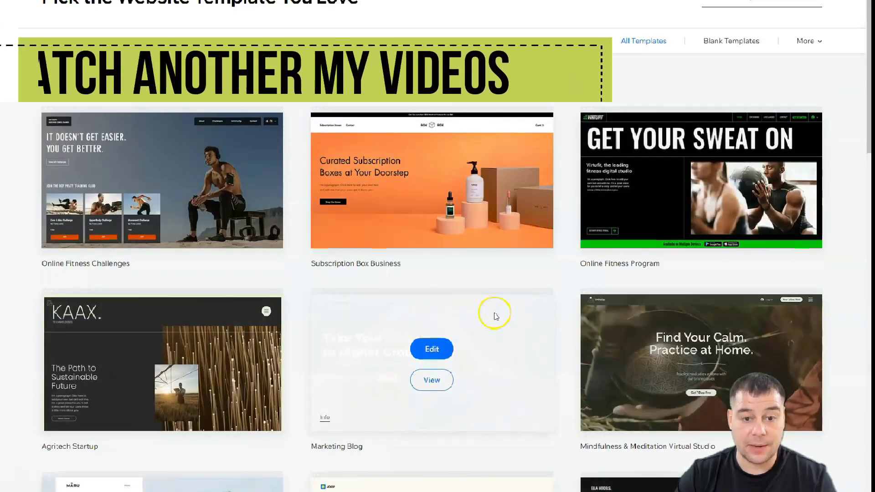
pyautogui.scroll(-5, 492, 325)
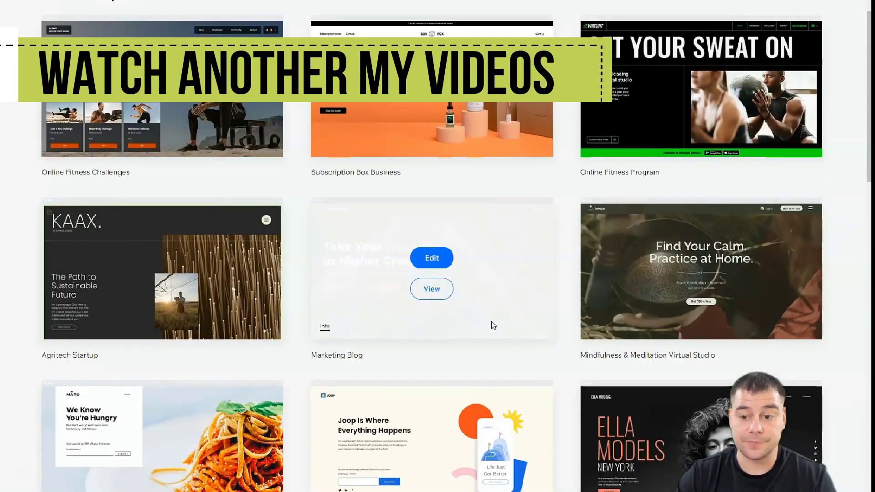
pyautogui.scroll(-5, 493, 325)
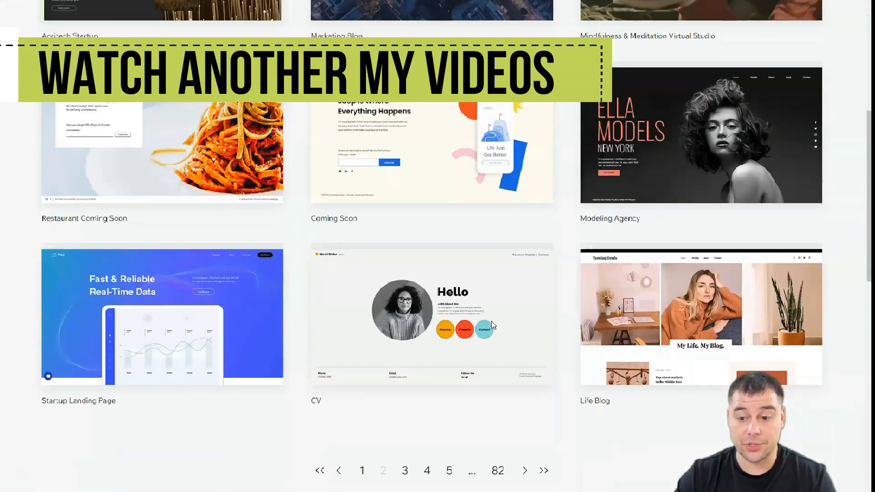
pyautogui.scroll(-1, 493, 325)
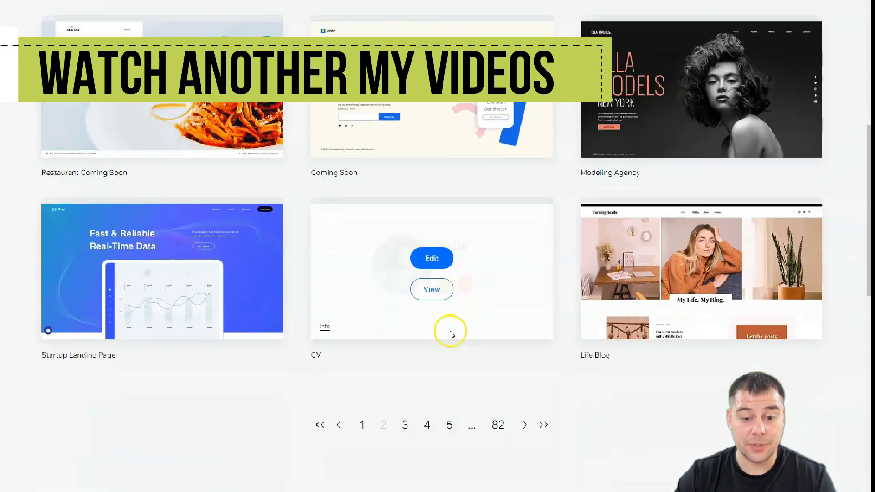
# - Go to page 3 of the templates and start editing the Webinar Landing Page template
pyautogui.click(405, 425)
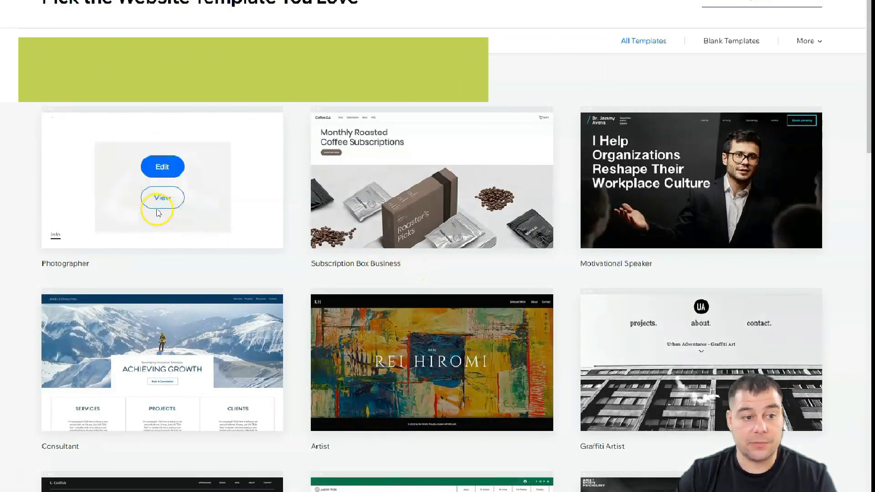
pyautogui.scroll(-6, 275, 281)
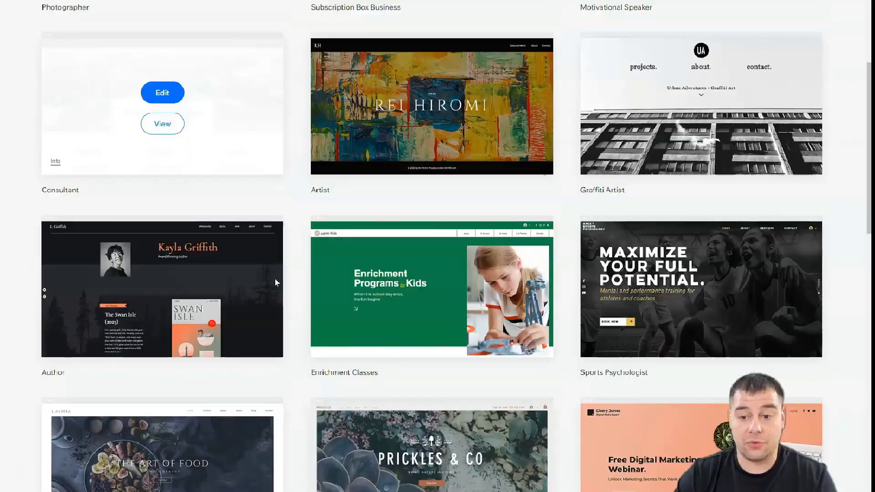
pyautogui.scroll(6, 274, 282)
pyautogui.scroll(-10, 276, 282)
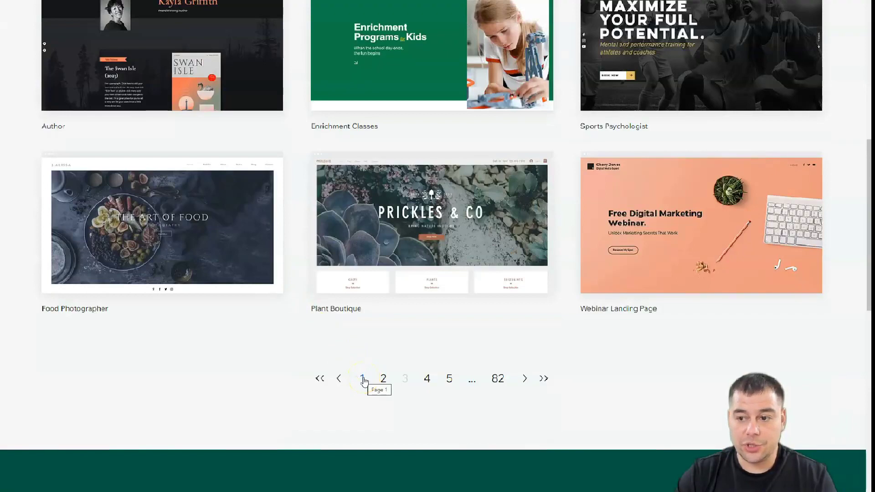
pyautogui.moveTo(641, 251)
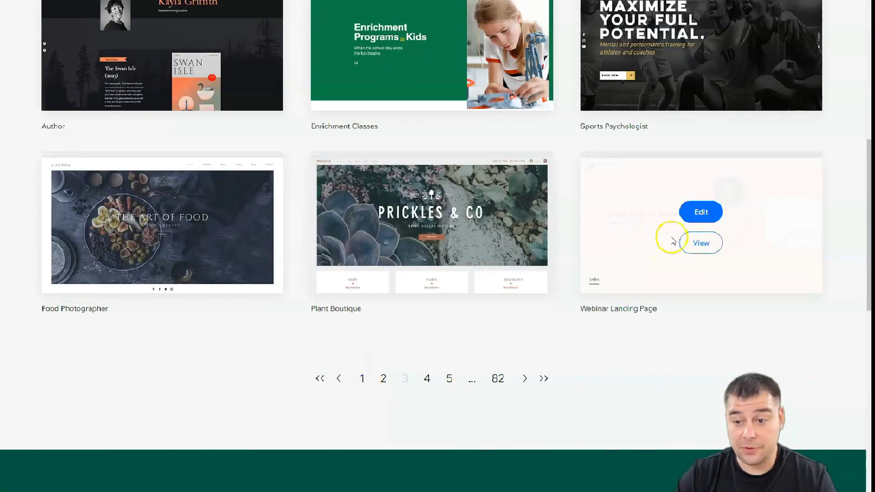
pyautogui.click(699, 214)
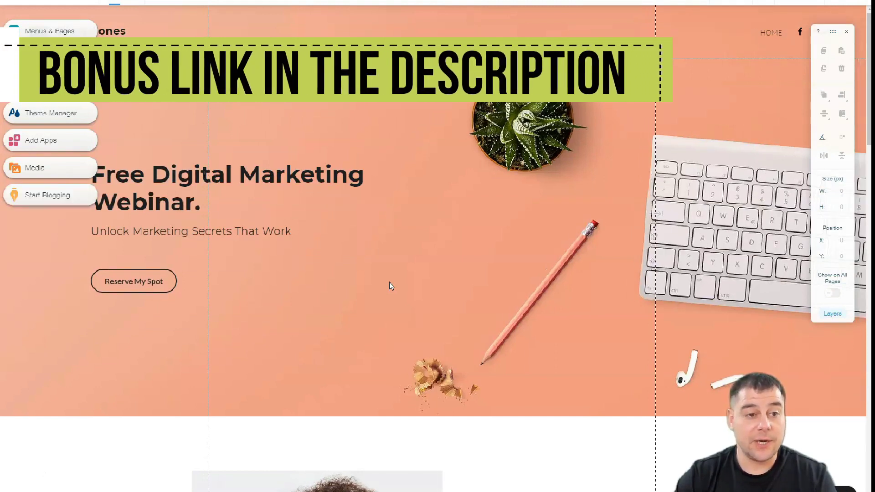
# - Look over the template's sections in the editor, from the webinar banner down to the sign-up area
pyautogui.scroll(-5, 389, 284)
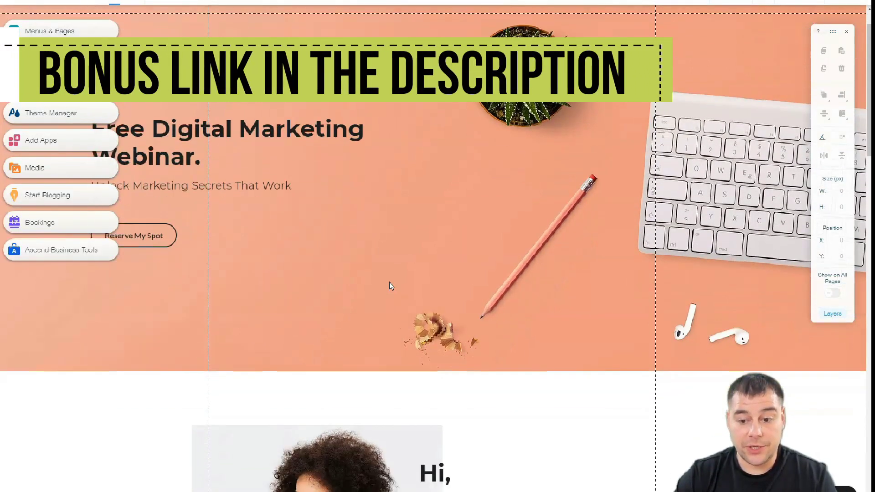
pyautogui.scroll(-15, 390, 285)
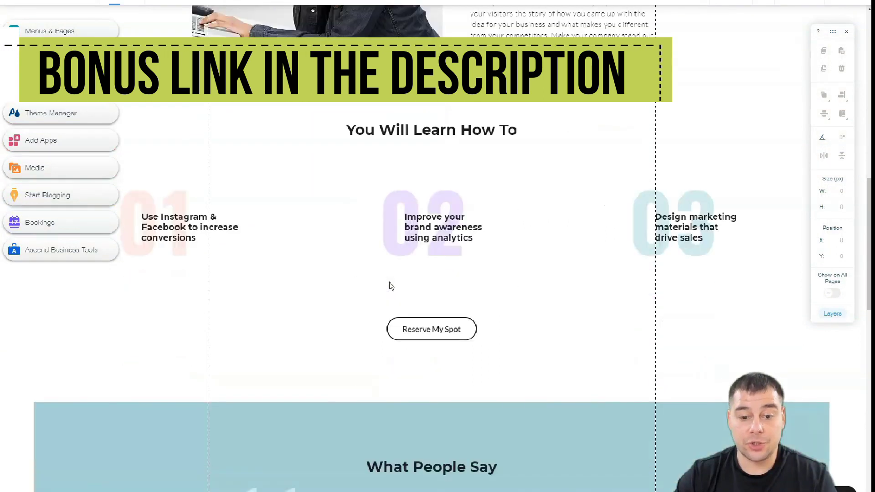
pyautogui.scroll(-9, 390, 285)
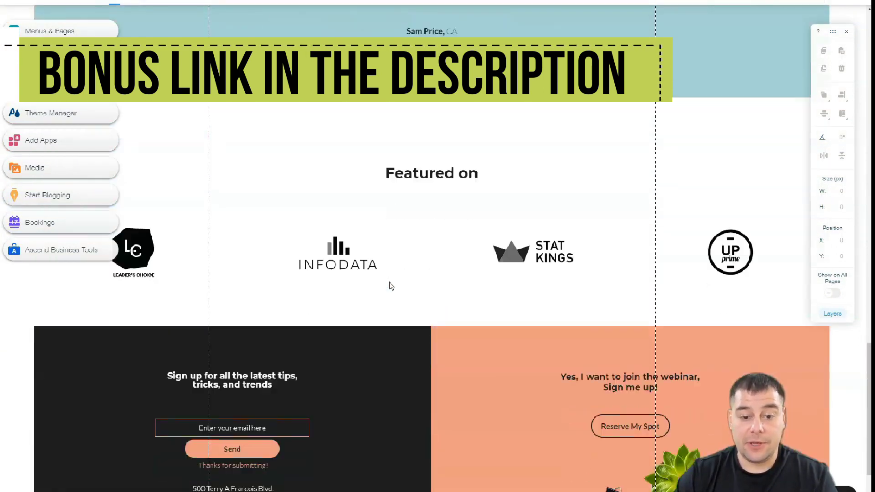
pyautogui.scroll(14, 389, 286)
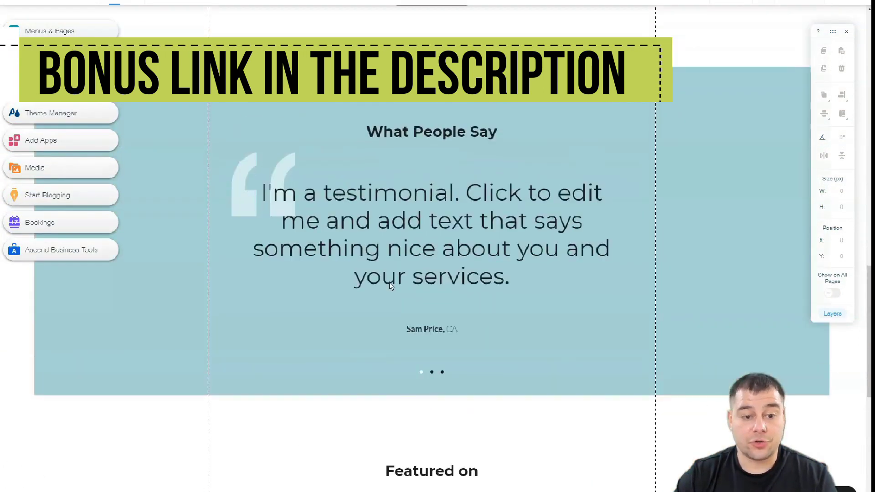
pyautogui.scroll(12, 390, 286)
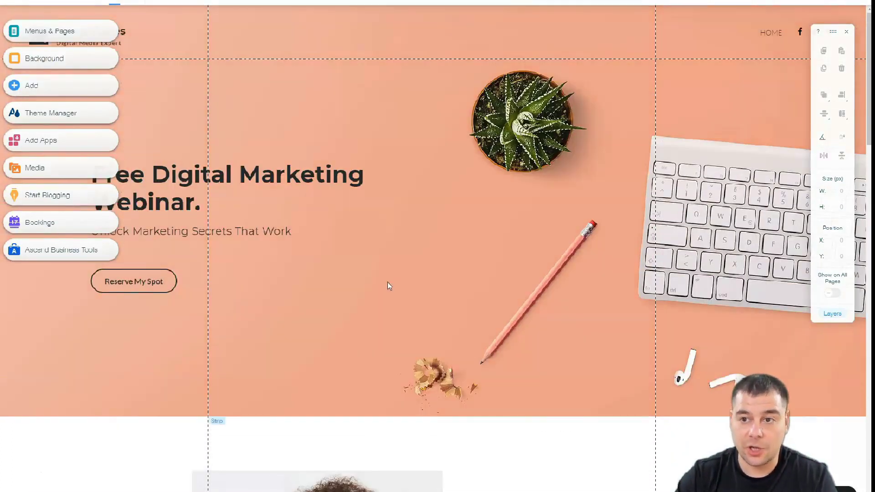
pyautogui.click(429, 278)
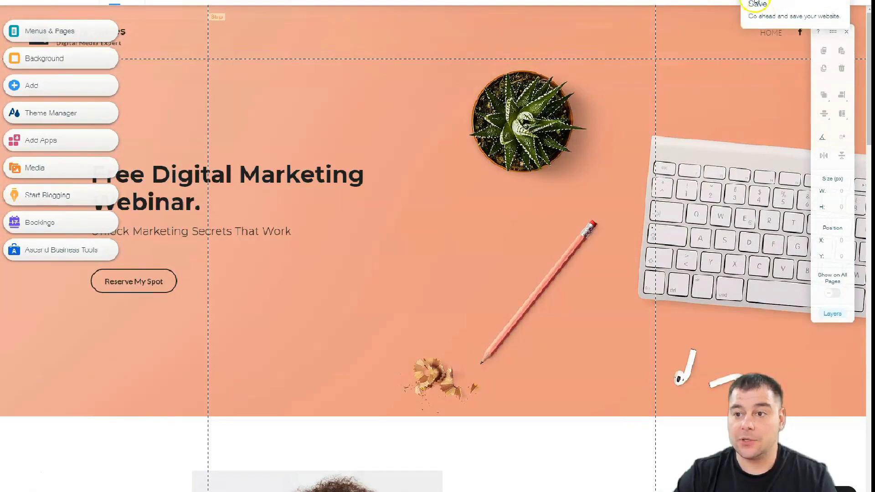
# - In the zoomed-out page view, move the What People Say section up one place and back down, and return to normal size
pyautogui.click(762, 2)
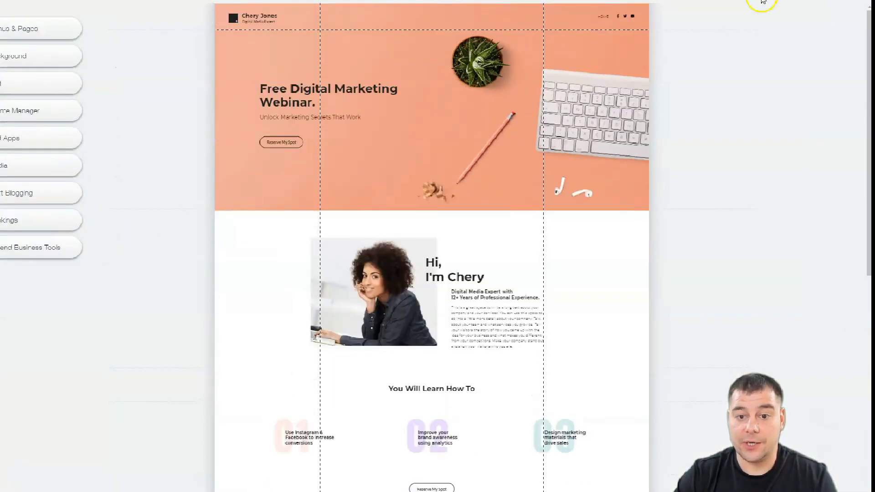
pyautogui.click(473, 131)
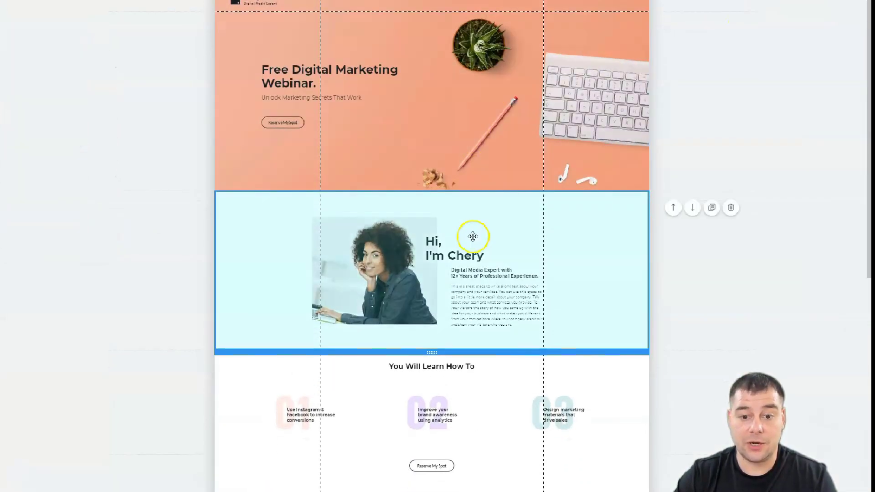
pyautogui.scroll(-4, 472, 236)
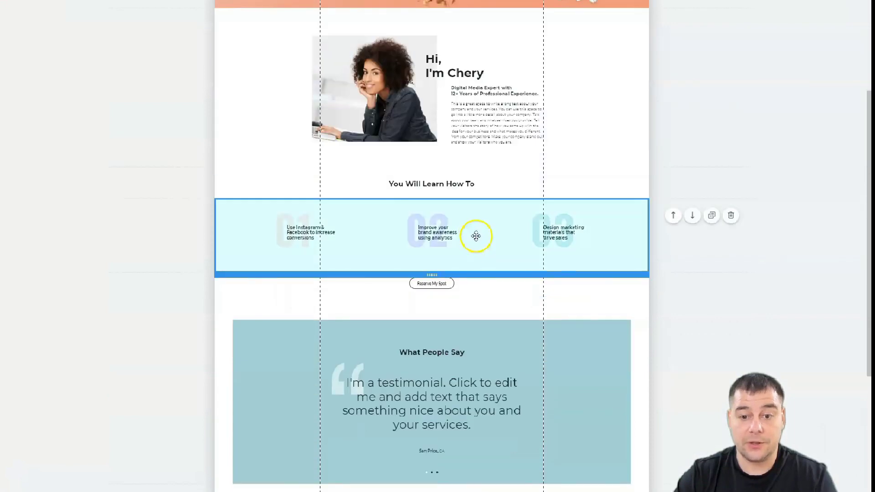
pyautogui.scroll(-2, 476, 235)
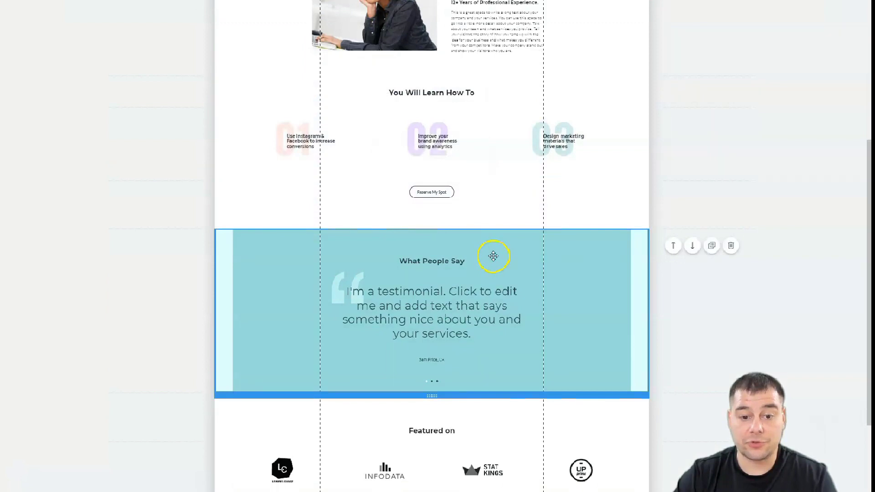
pyautogui.scroll(-2, 499, 238)
pyautogui.scroll(-1, 499, 238)
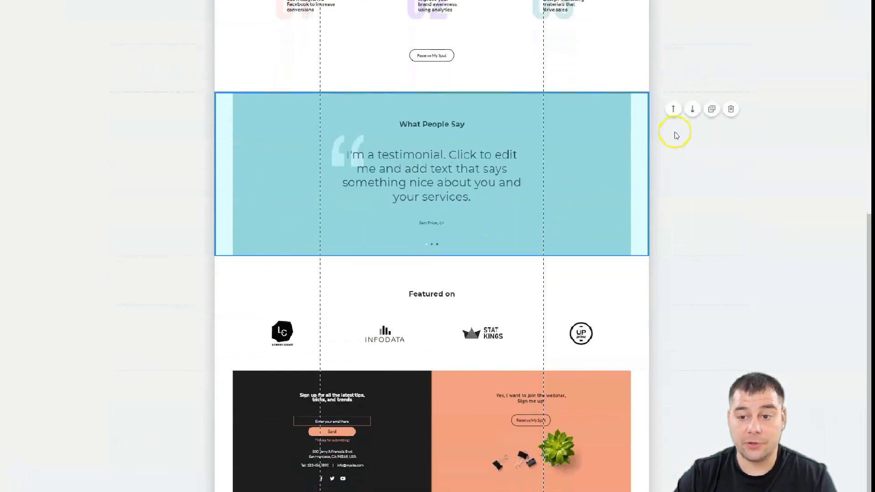
pyautogui.click(673, 109)
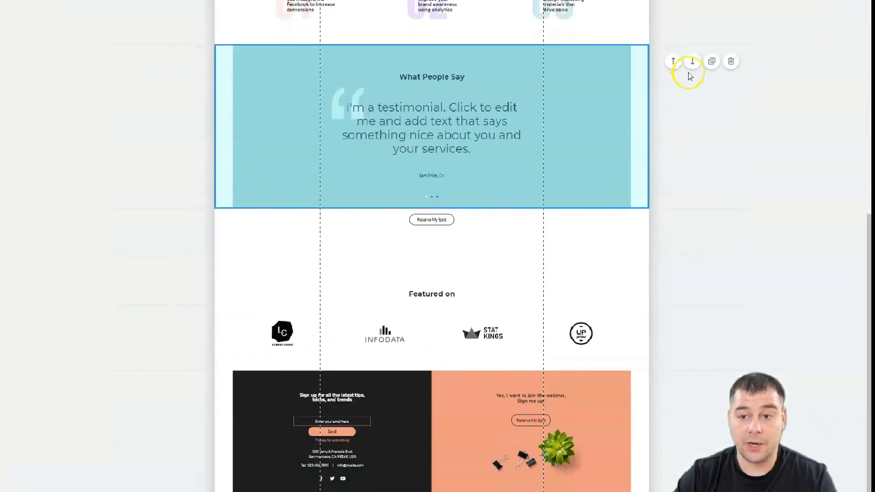
pyautogui.click(692, 62)
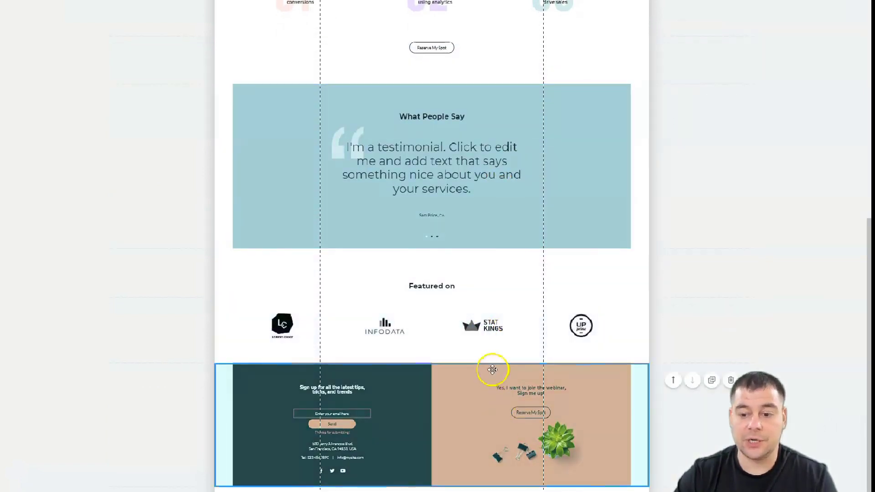
pyautogui.scroll(8, 491, 332)
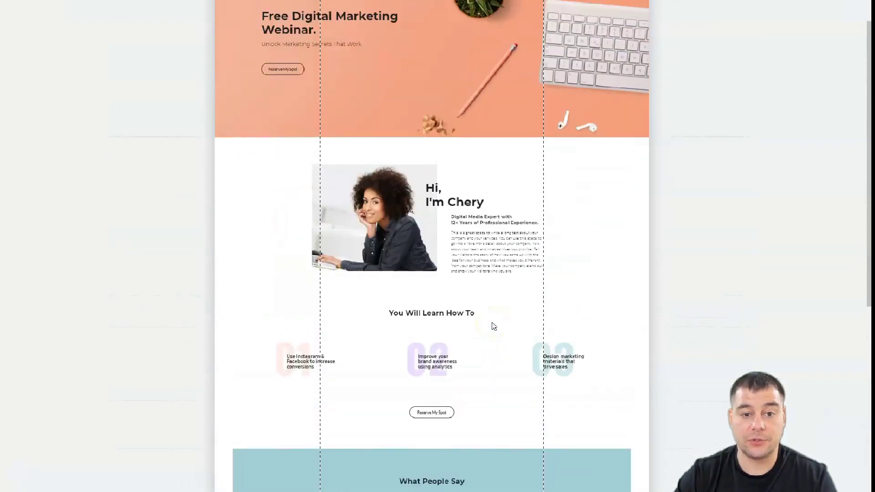
pyautogui.scroll(1, 493, 327)
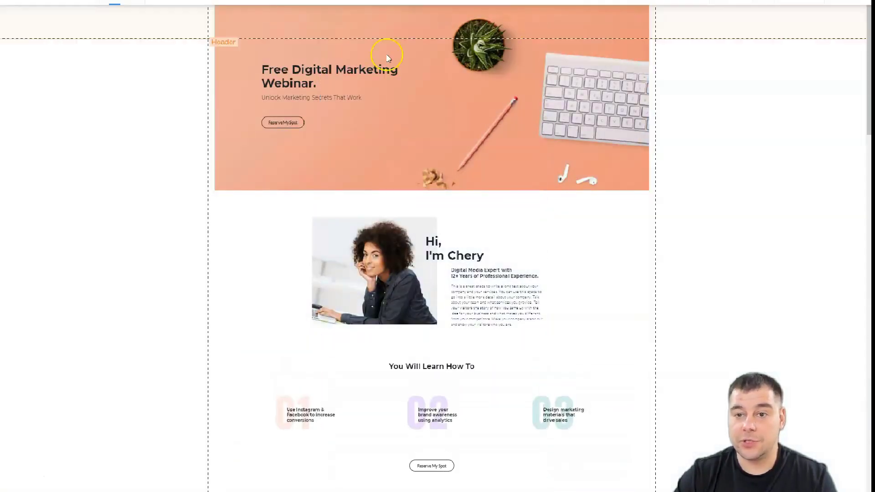
pyautogui.click(386, 53)
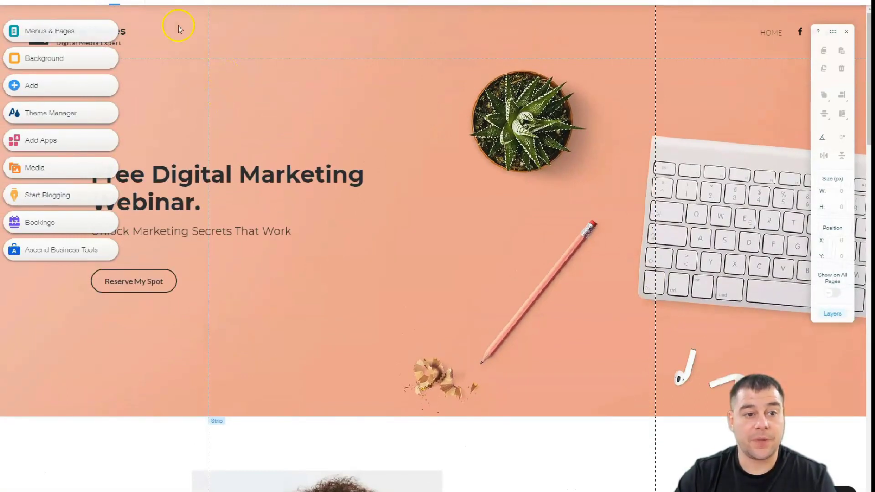
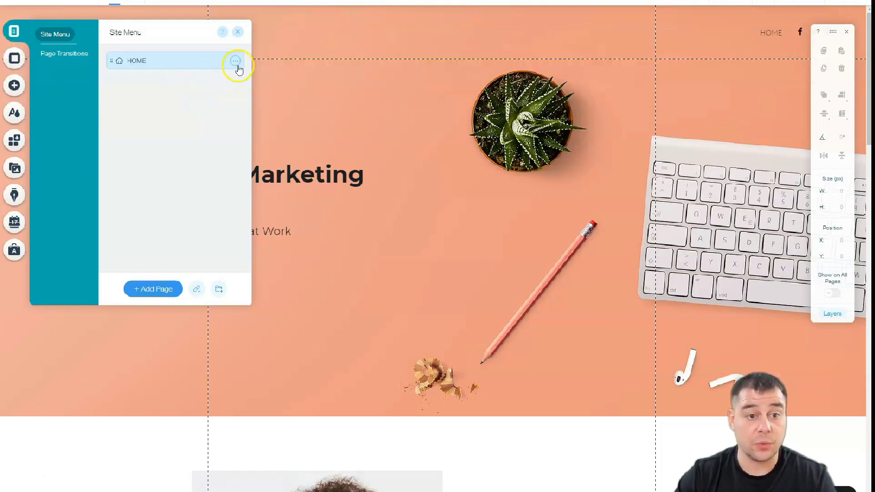
# - Open the HOME page's settings from its page options and review the page info, permissions and SEO (Google) settings
pyautogui.click(236, 65)
pyautogui.click(261, 62)
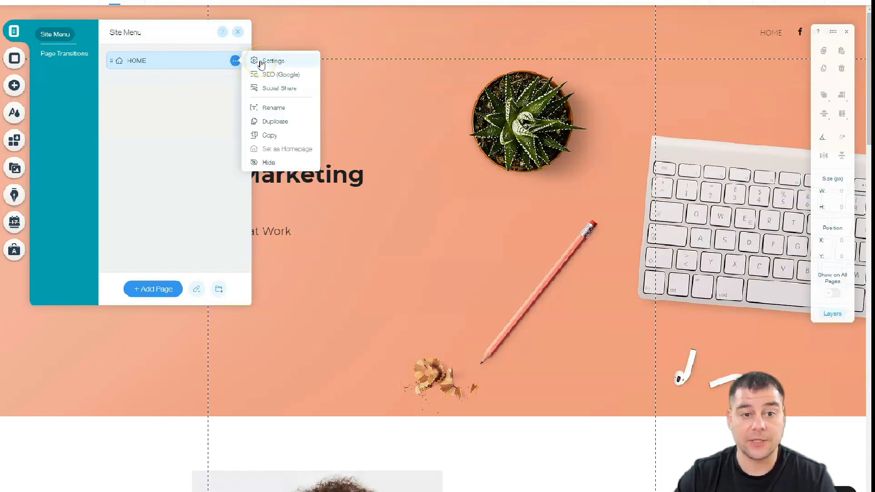
pyautogui.click(267, 75)
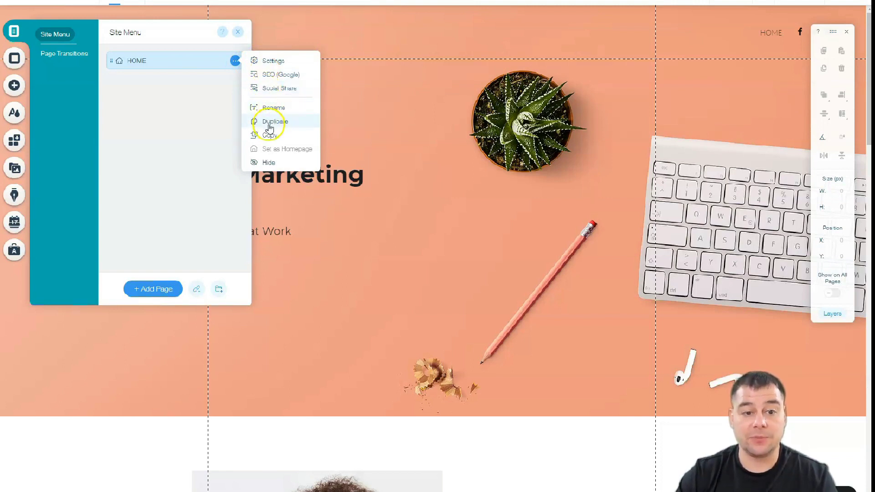
pyautogui.click(272, 66)
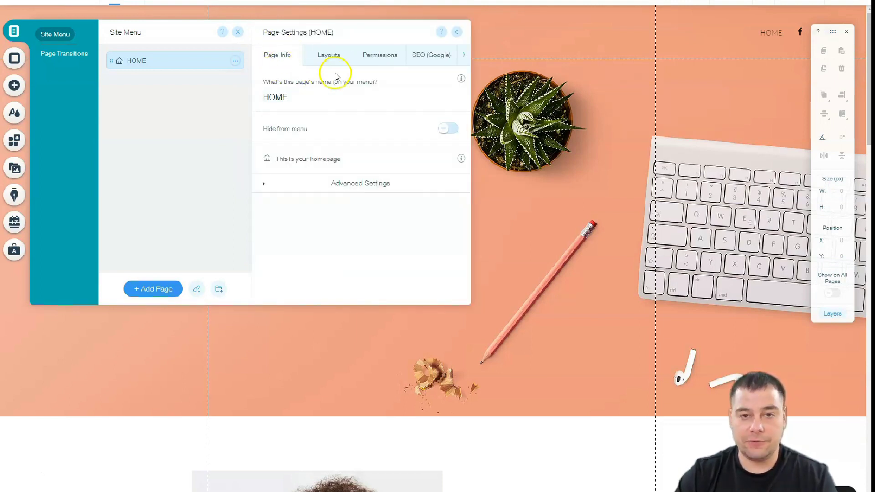
pyautogui.click(326, 59)
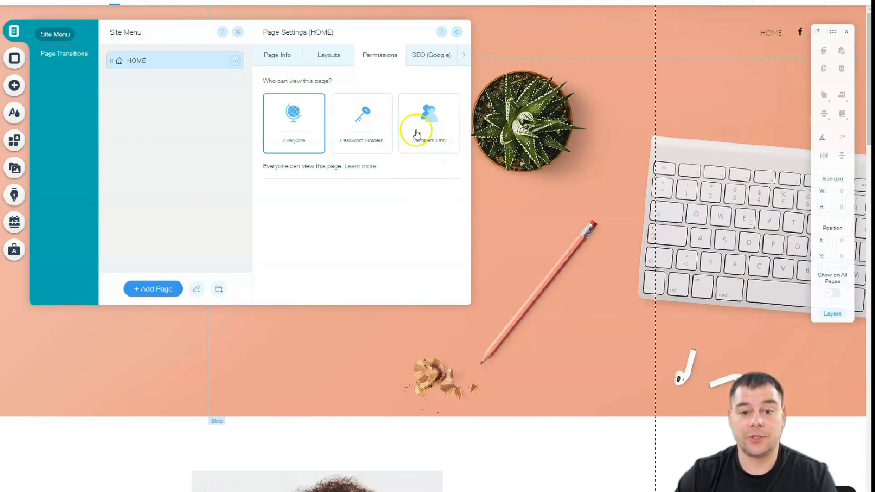
pyautogui.click(423, 55)
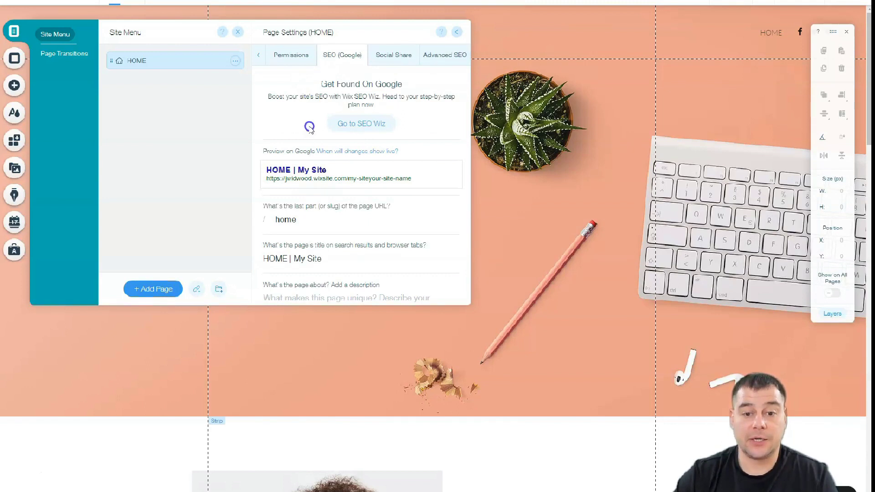
pyautogui.scroll(-3, 410, 152)
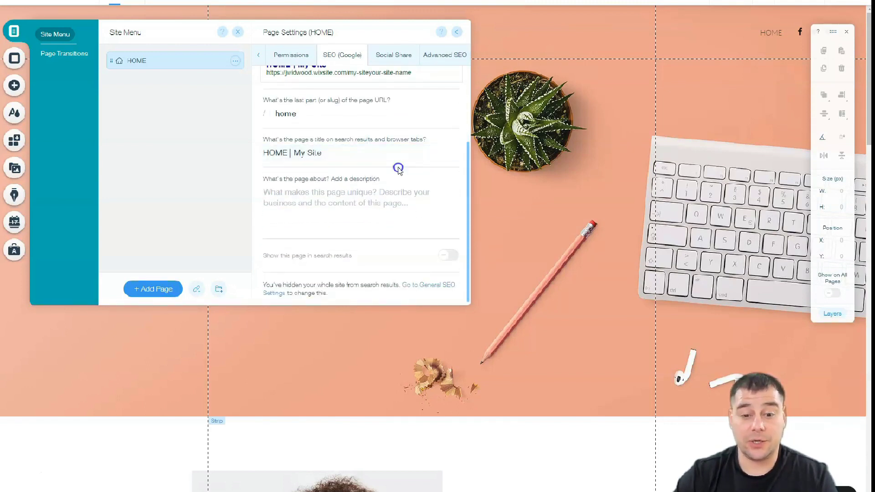
# - Review the HOME page's SEO (Google) and social share settings and the page transition options, and close the site menu
pyautogui.scroll(3, 399, 168)
pyautogui.scroll(1, 398, 168)
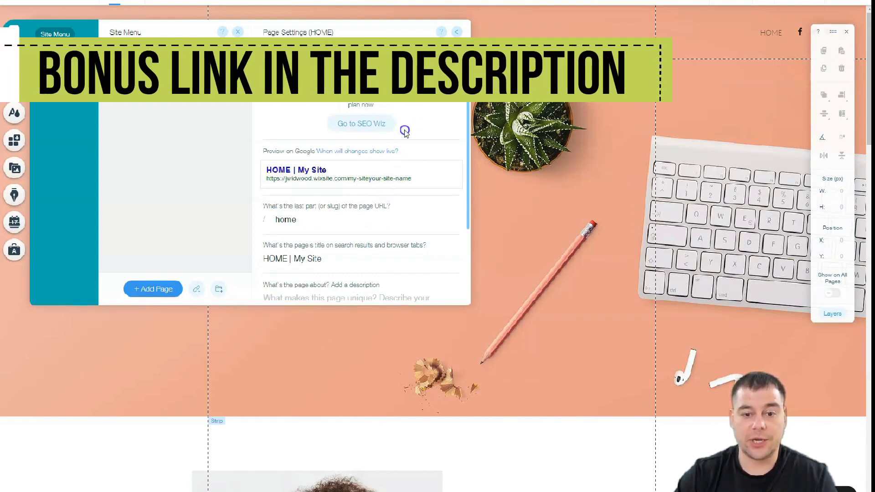
pyautogui.scroll(-4, 404, 177)
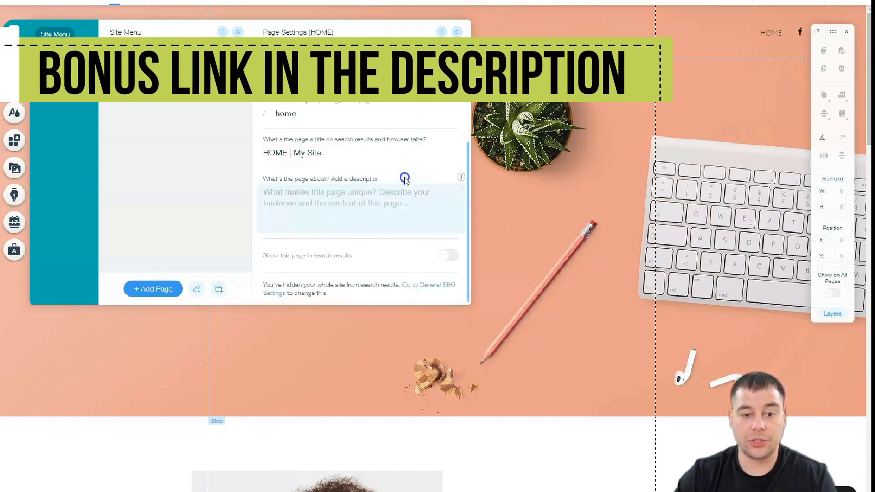
pyautogui.scroll(4, 401, 146)
pyautogui.scroll(-5, 385, 127)
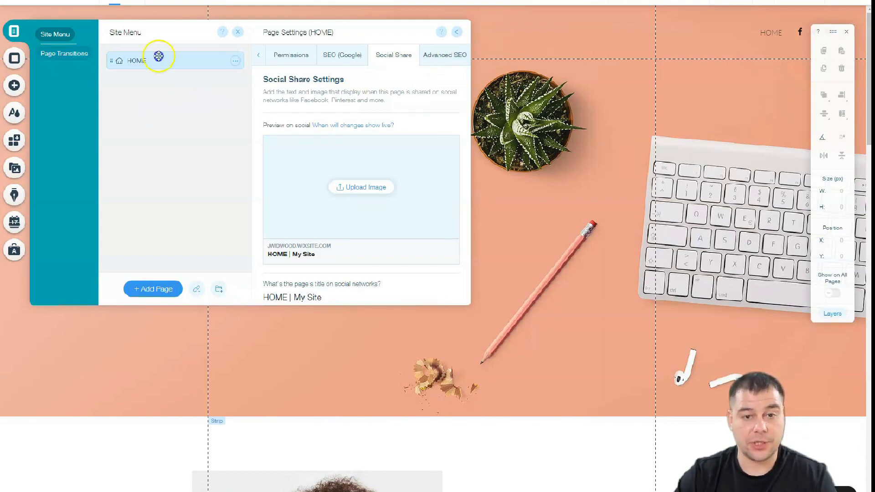
pyautogui.click(333, 57)
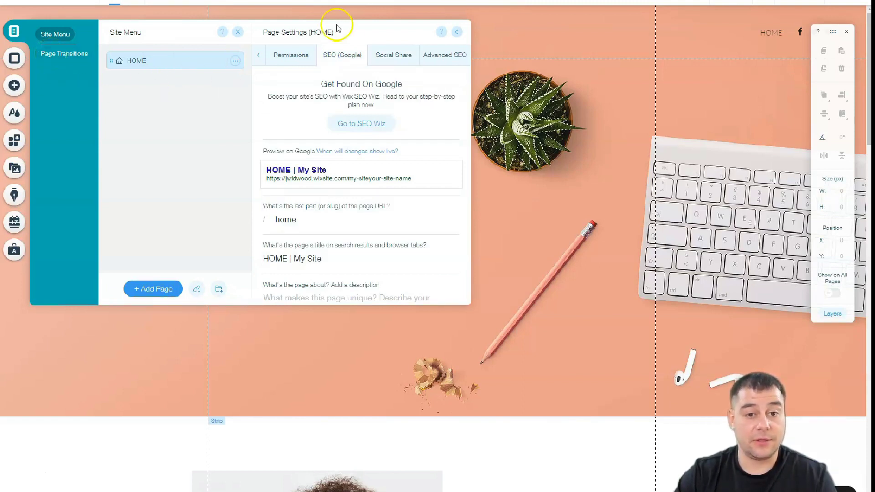
pyautogui.click(53, 55)
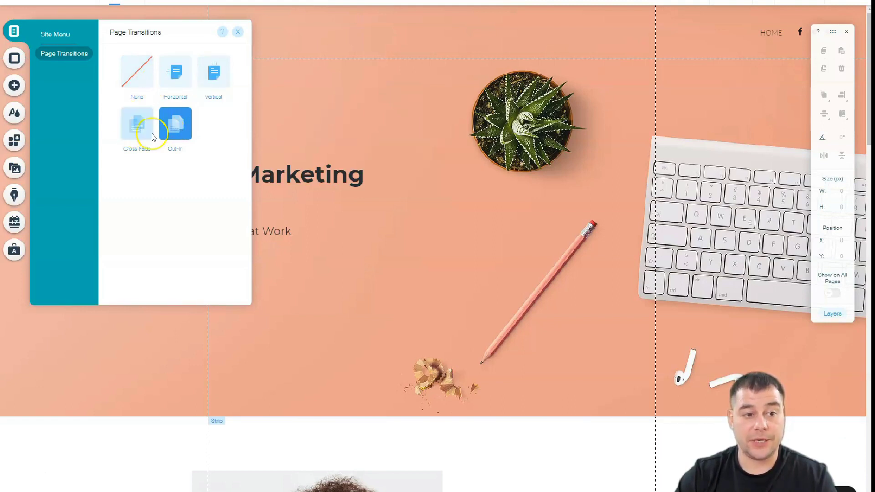
pyautogui.click(237, 32)
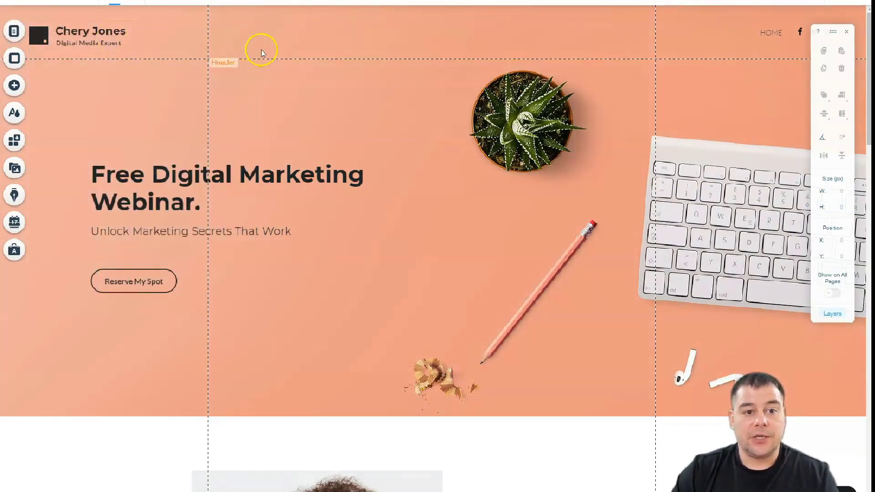
# - Preview the ready-made header designs for the site header and close them without applying one
pyautogui.click(249, 54)
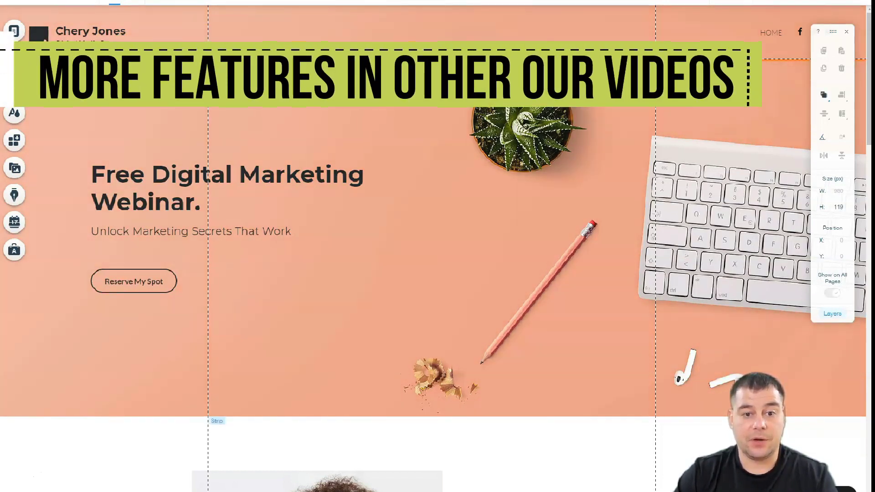
pyautogui.click(109, 68)
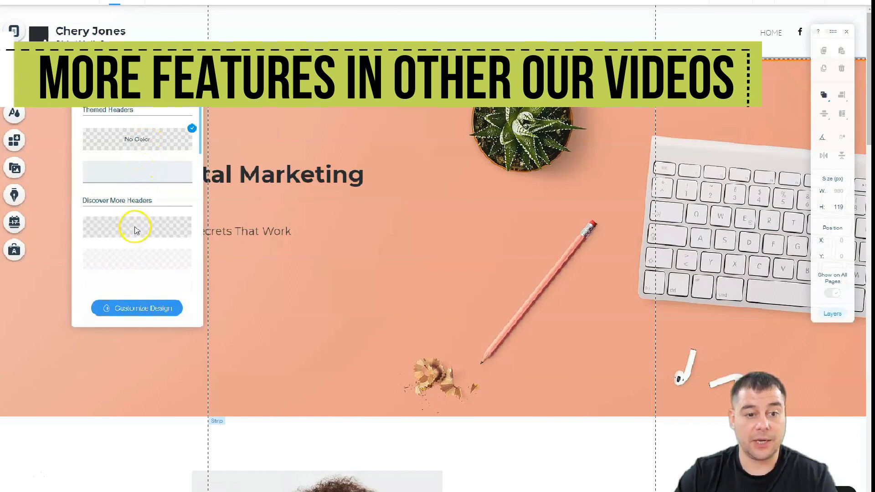
pyautogui.scroll(-2, 137, 230)
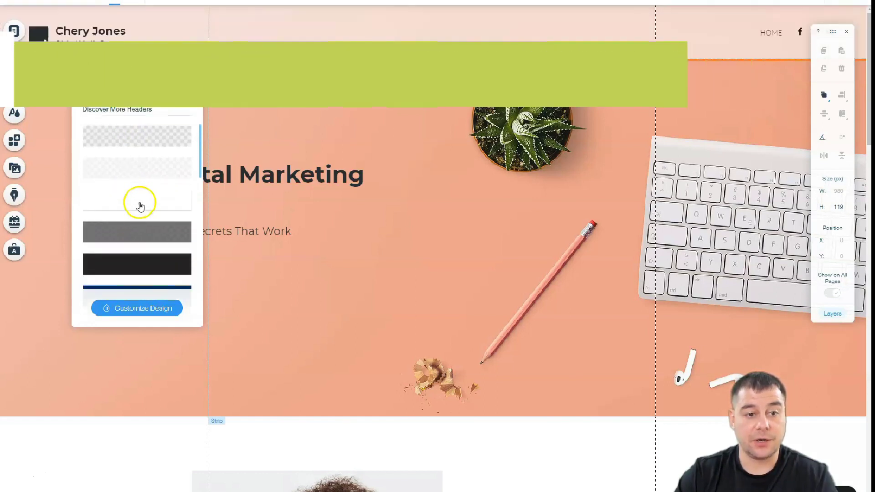
pyautogui.scroll(-4, 135, 233)
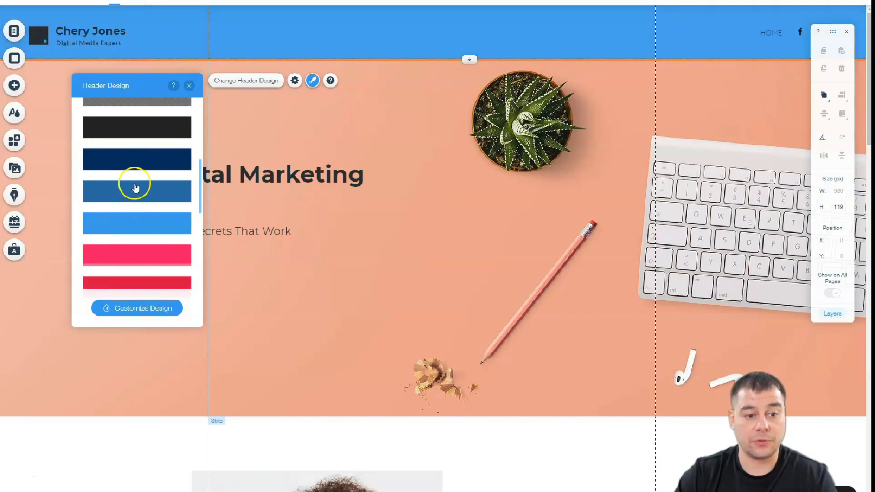
pyautogui.scroll(-3, 137, 246)
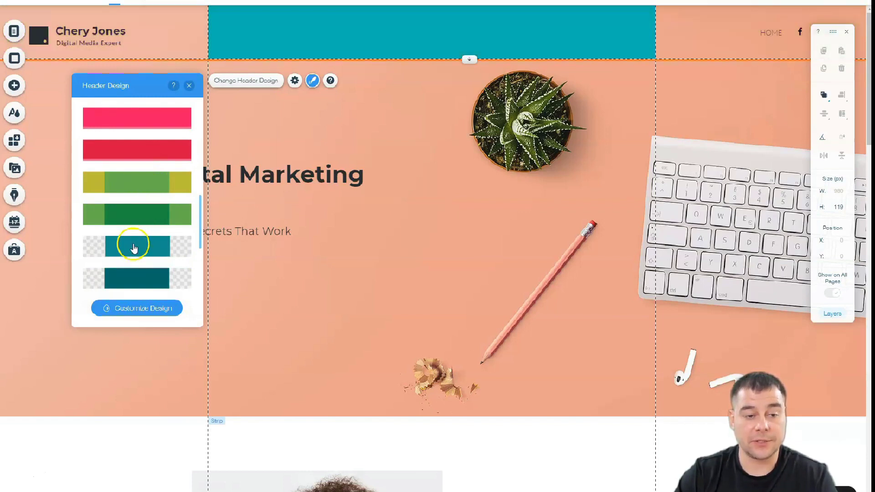
pyautogui.scroll(-2, 132, 273)
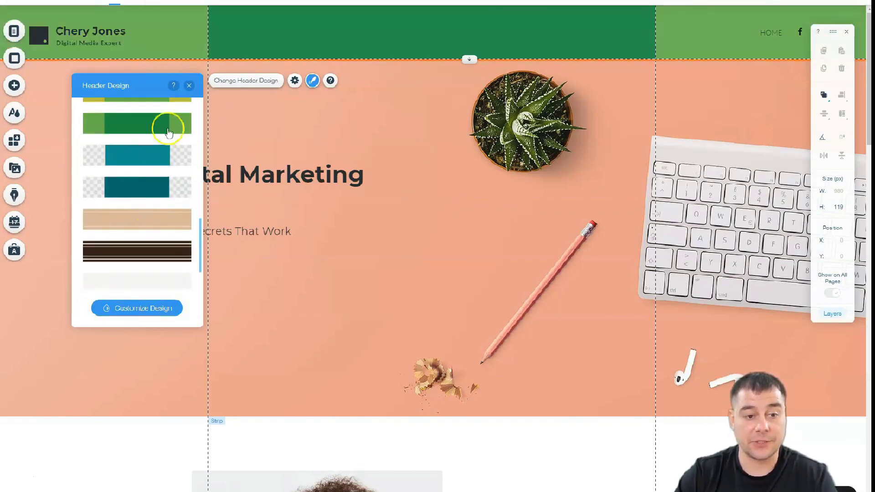
pyautogui.click(189, 86)
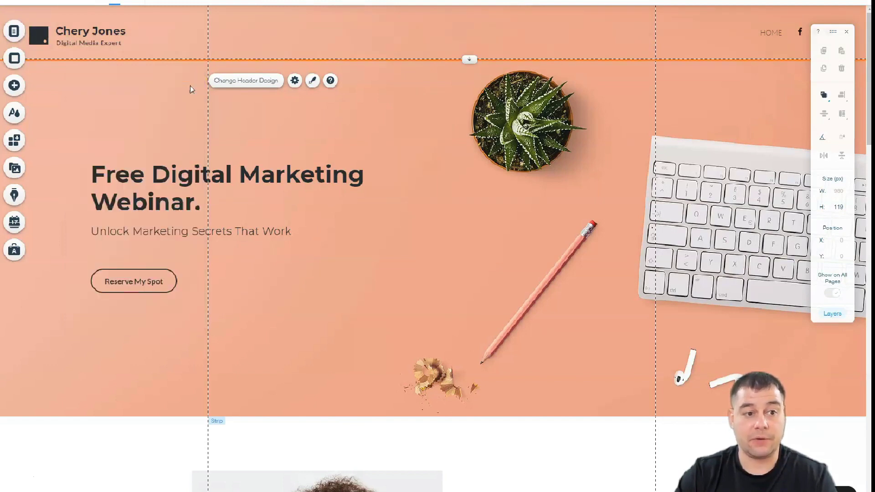
# - Change the site's color theme to the featured one with a near-black background and blue accents, and check it across the page
pyautogui.click(14, 114)
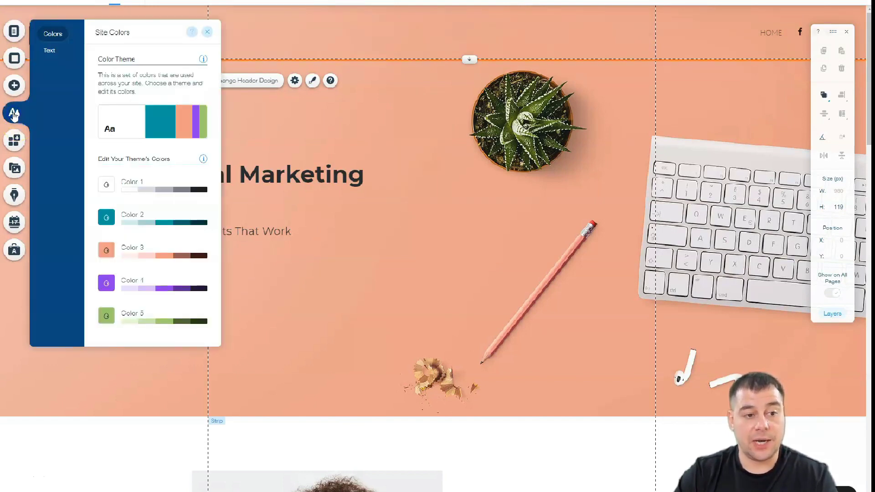
pyautogui.click(150, 123)
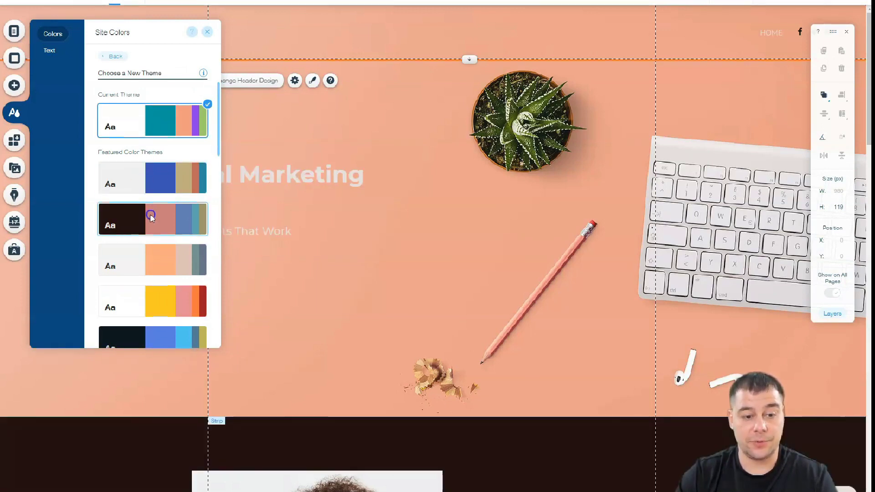
pyautogui.scroll(-2, 150, 217)
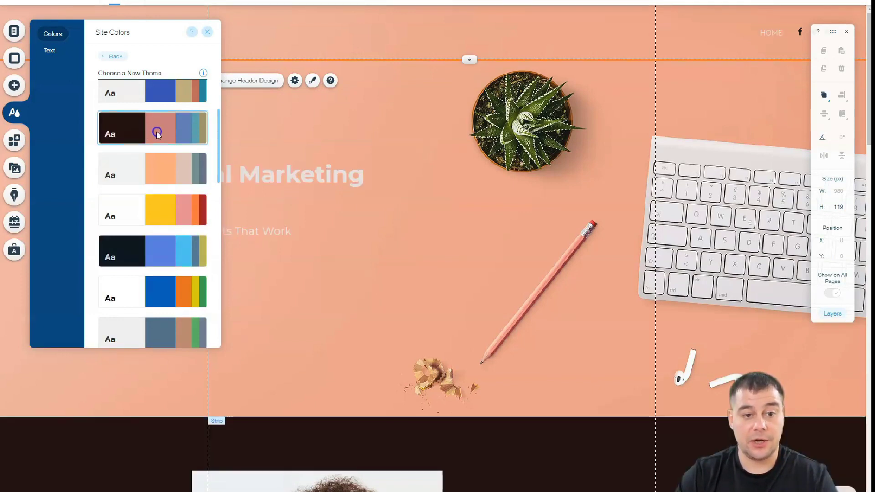
pyautogui.scroll(-3, 398, 256)
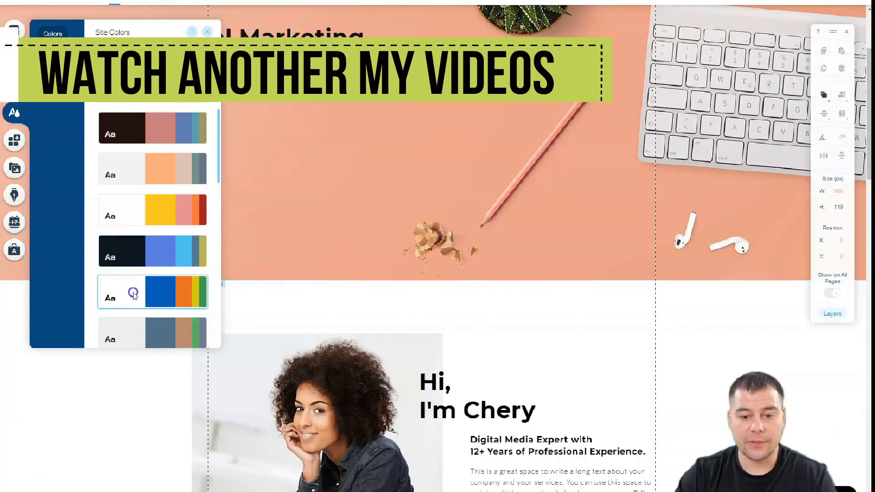
pyautogui.click(134, 256)
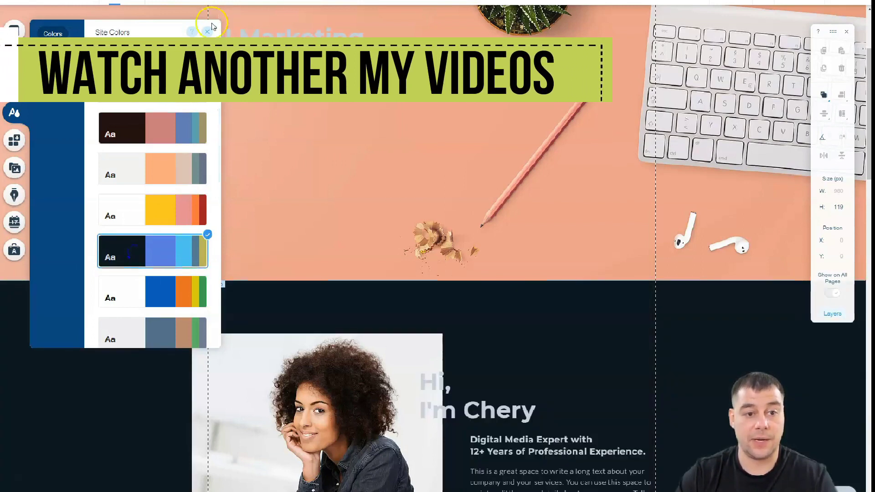
pyautogui.click(461, 231)
pyautogui.scroll(-6, 460, 230)
pyautogui.scroll(-15, 458, 227)
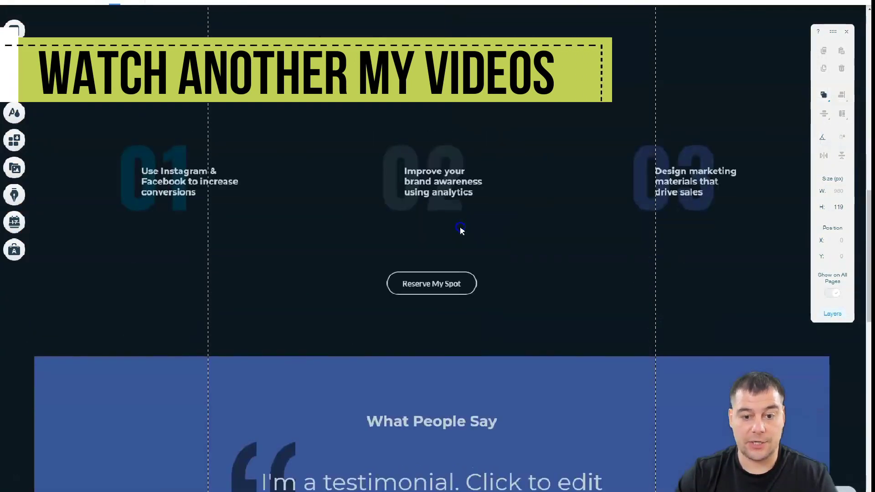
pyautogui.scroll(-3, 455, 227)
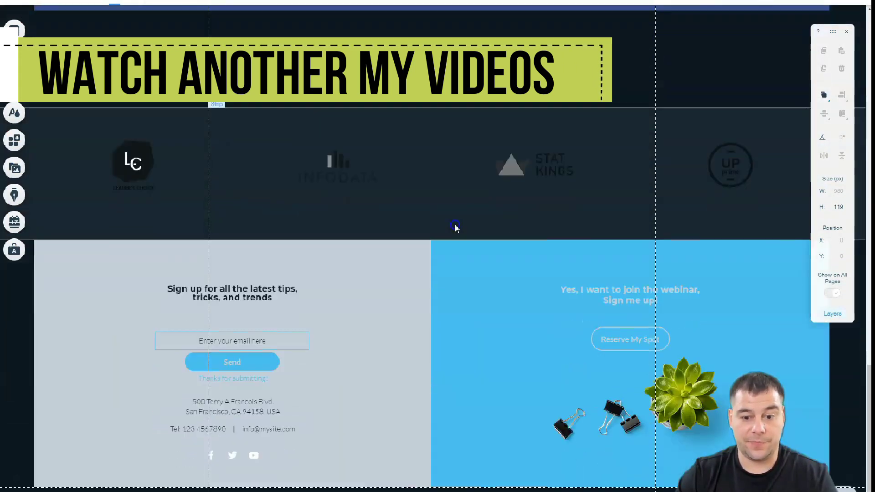
pyautogui.scroll(12, 452, 223)
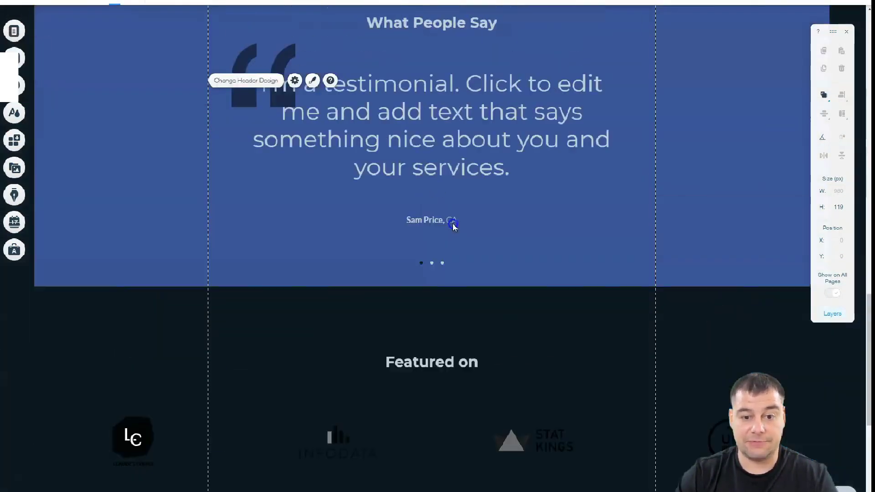
pyautogui.scroll(10, 451, 223)
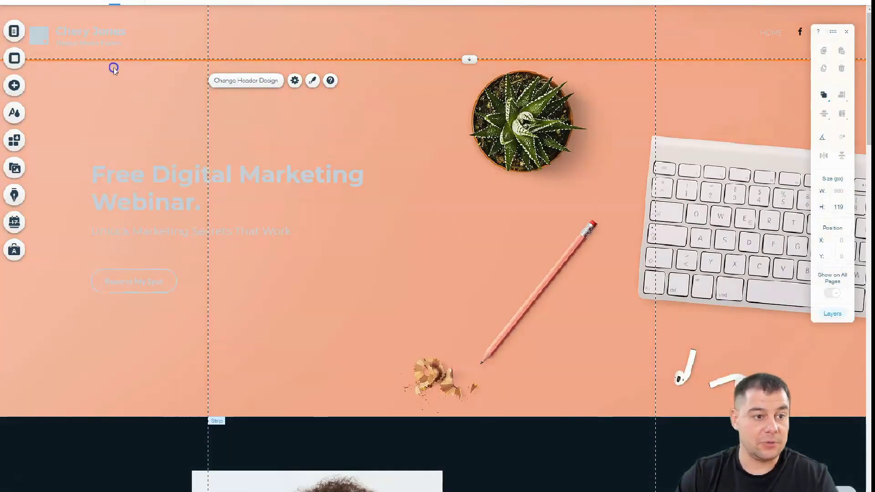
# - Set the page background to the white orchid image from the selected backgrounds and close the background settings
pyautogui.click(14, 60)
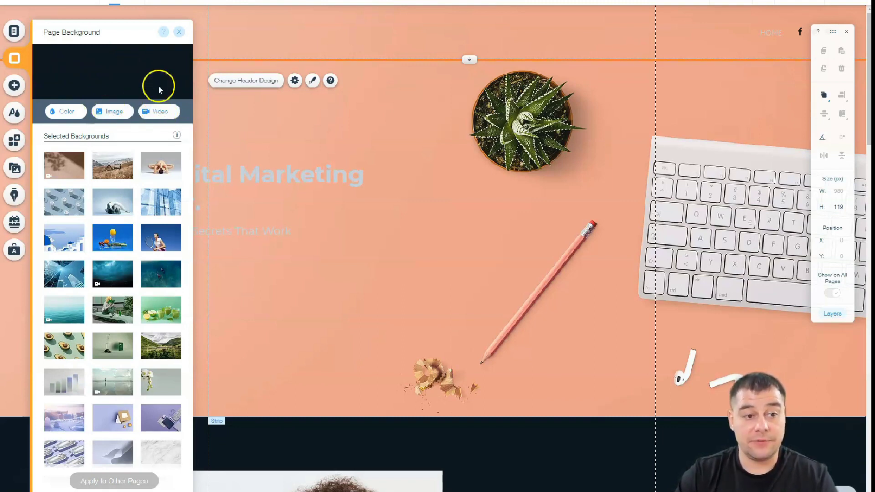
pyautogui.scroll(-5, 119, 220)
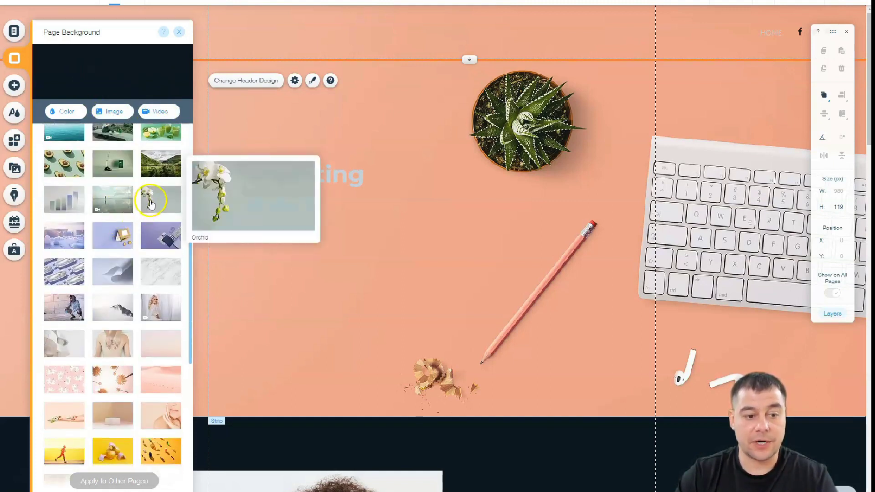
pyautogui.click(150, 203)
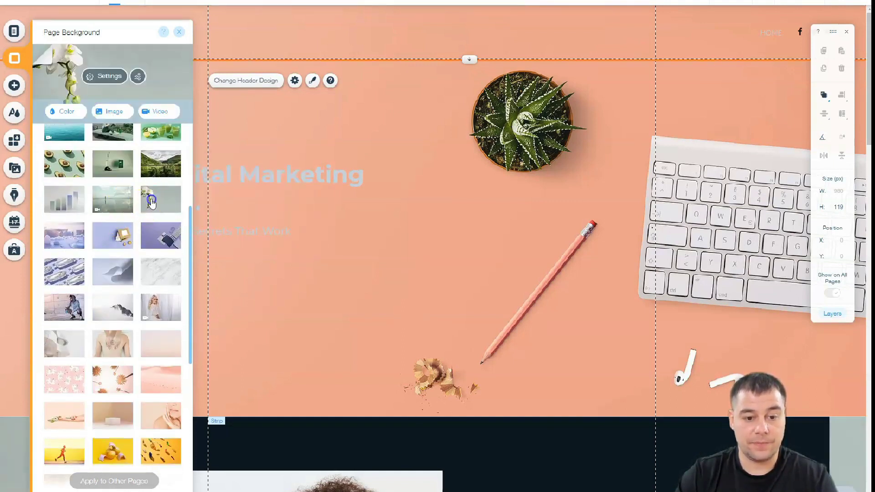
pyautogui.scroll(-15, 430, 208)
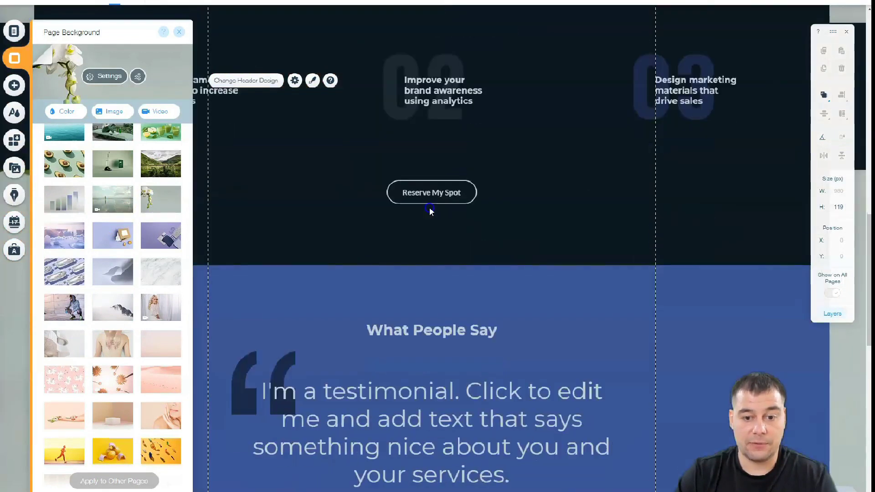
pyautogui.scroll(-10, 429, 211)
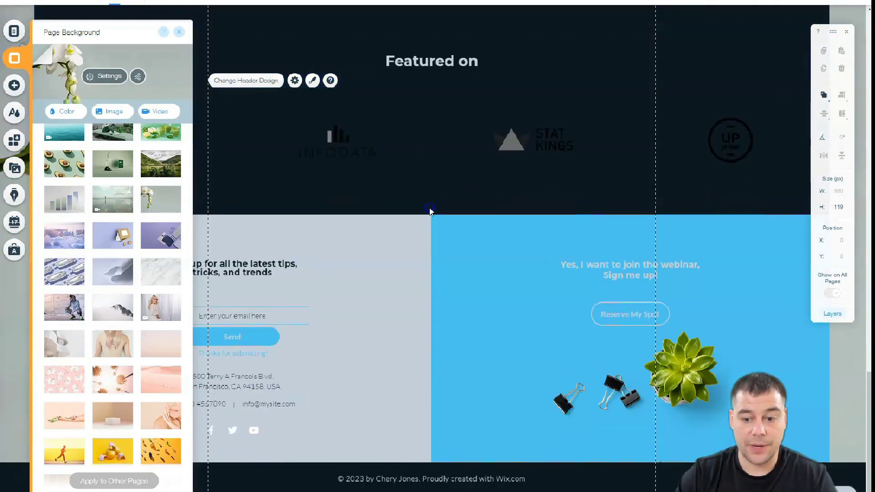
pyautogui.scroll(20, 429, 208)
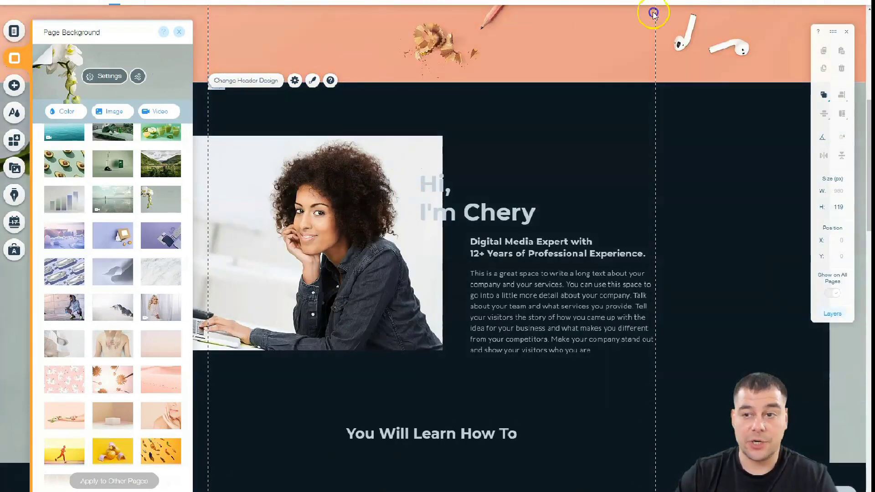
pyautogui.click(726, 1)
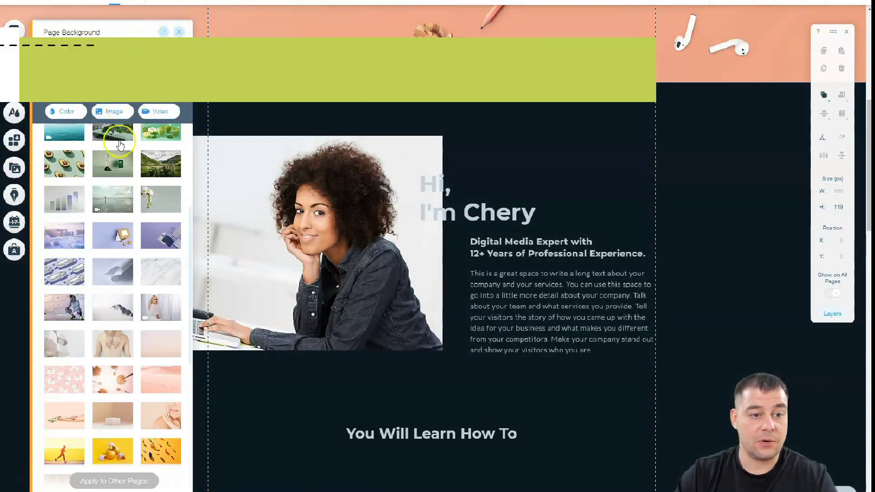
pyautogui.click(156, 199)
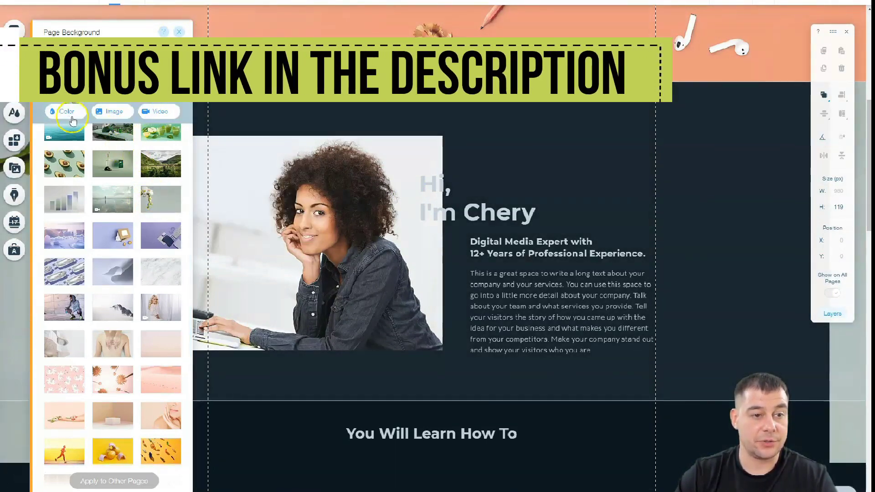
pyautogui.click(179, 31)
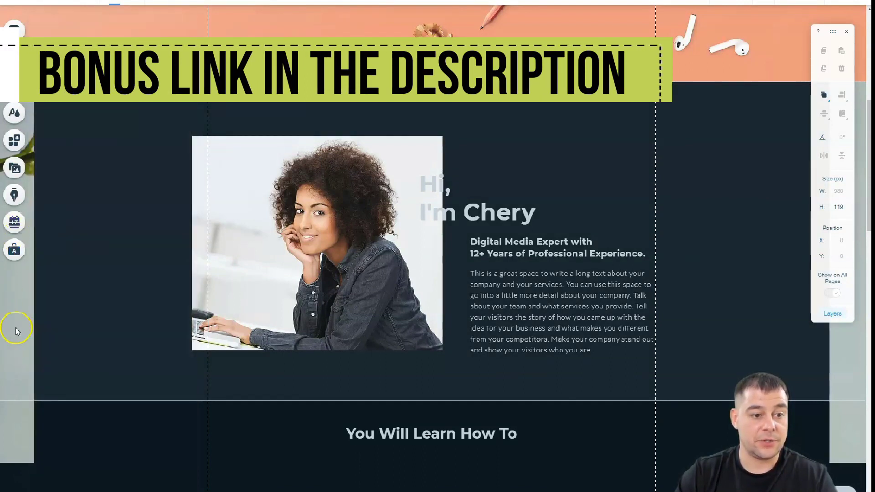
# - Examine how the page background image shows at the page edges, from the banner down to the What People Say section
pyautogui.scroll(3, 22, 316)
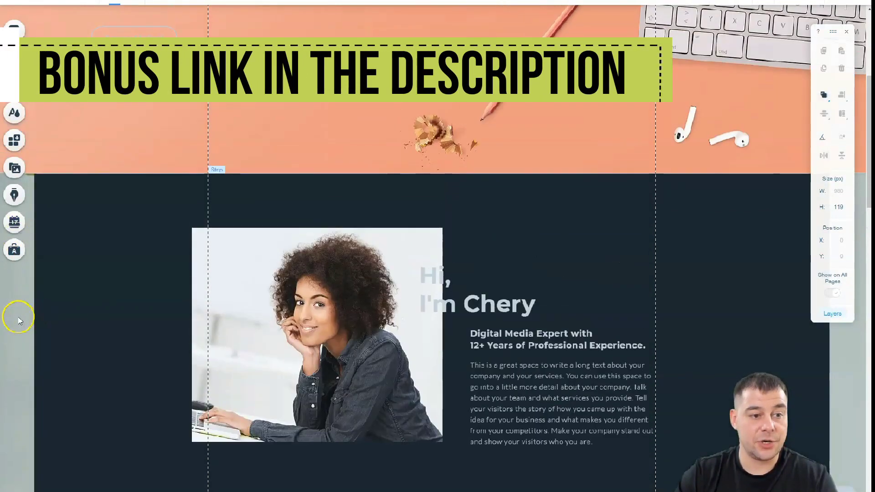
pyautogui.scroll(-7, 17, 300)
pyautogui.scroll(-1, 16, 301)
pyautogui.scroll(3, 17, 305)
pyautogui.scroll(-6, 18, 302)
pyautogui.scroll(-4, 17, 303)
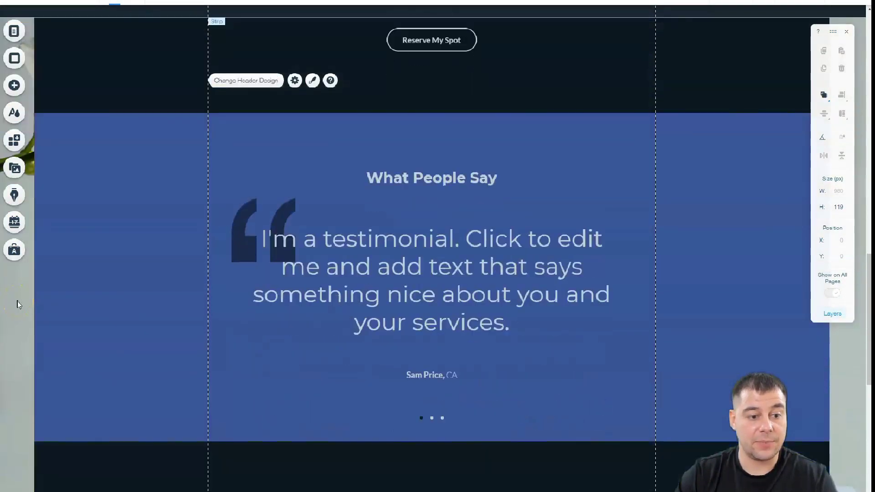
pyautogui.scroll(10, 17, 300)
pyautogui.scroll(2, 18, 274)
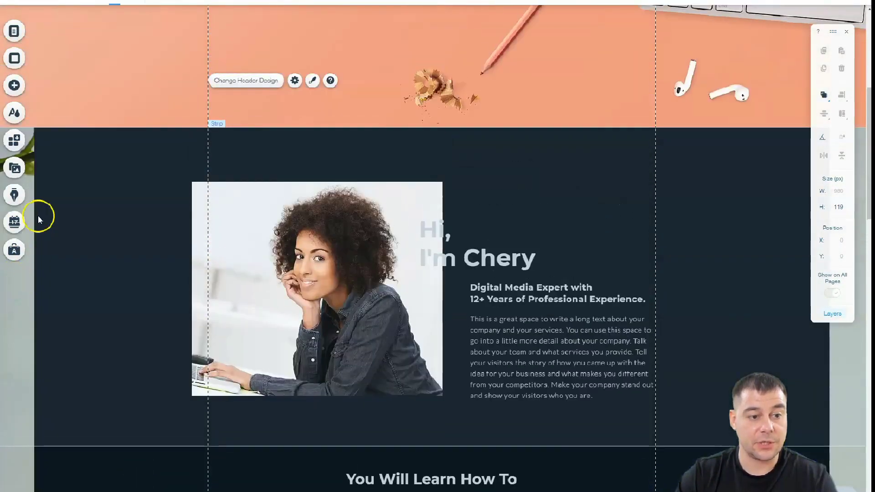
pyautogui.scroll(5, 91, 199)
pyautogui.scroll(2, 87, 199)
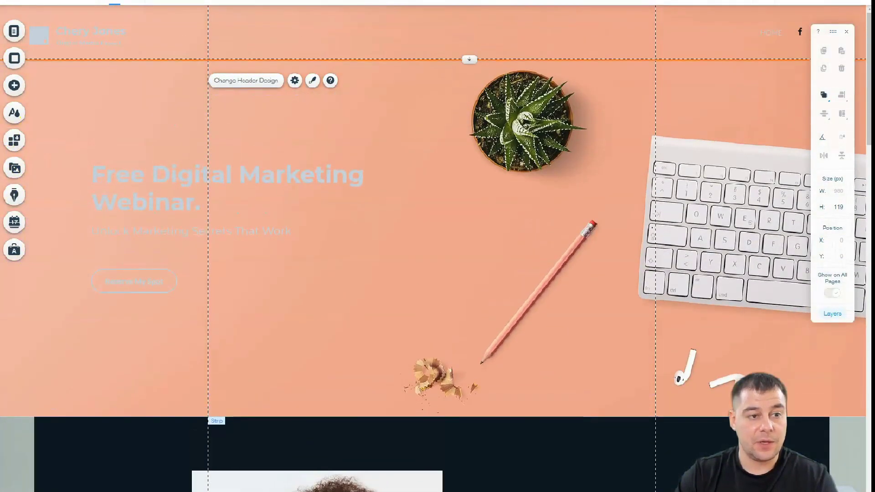
# - Undo the page background image with the orchid and close the page background settings
pyautogui.click(14, 58)
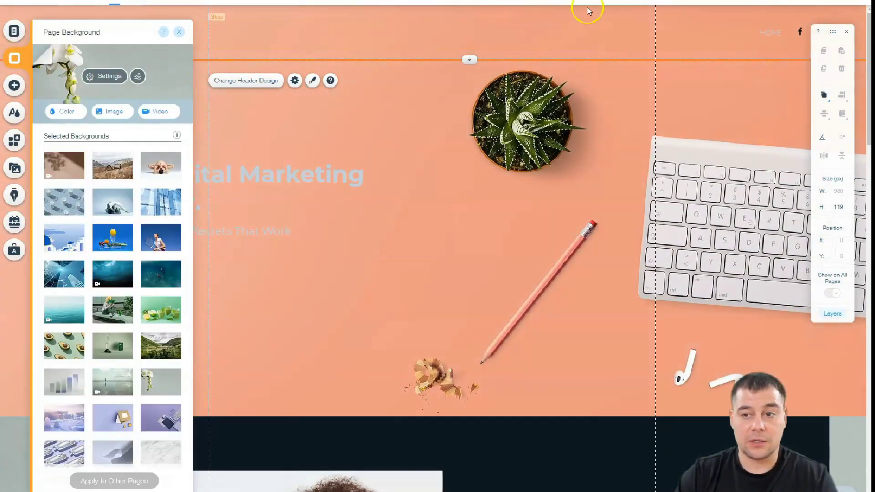
pyautogui.click(724, 2)
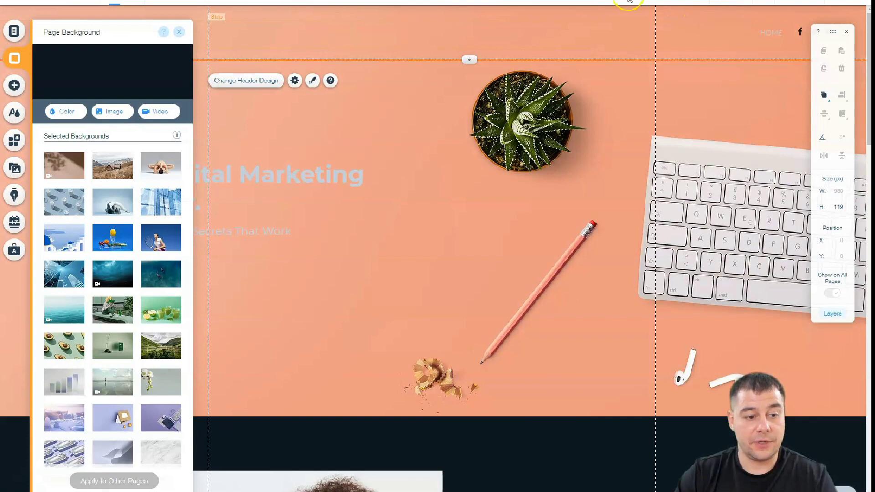
pyautogui.click(179, 32)
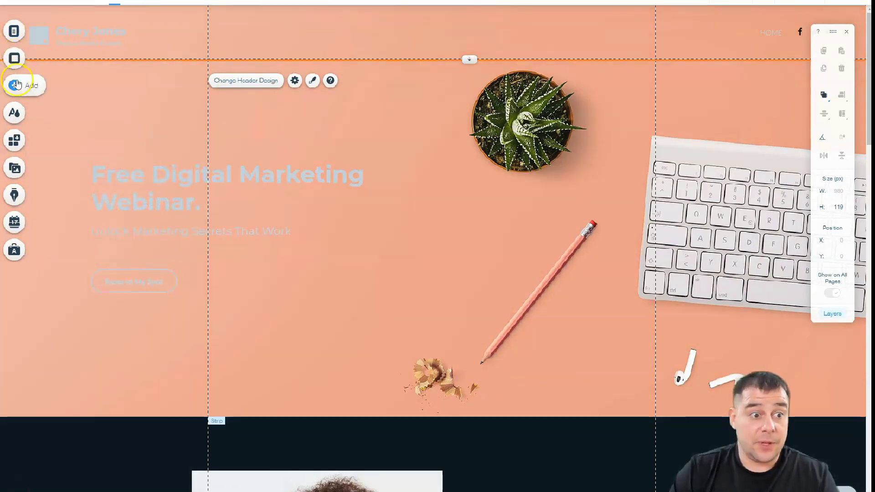
# - Look through the ready-made strip designs from About to Testimonials and add the plain black Classic strip to the page
pyautogui.click(14, 86)
pyautogui.click(49, 79)
pyautogui.click(127, 43)
pyautogui.click(47, 50)
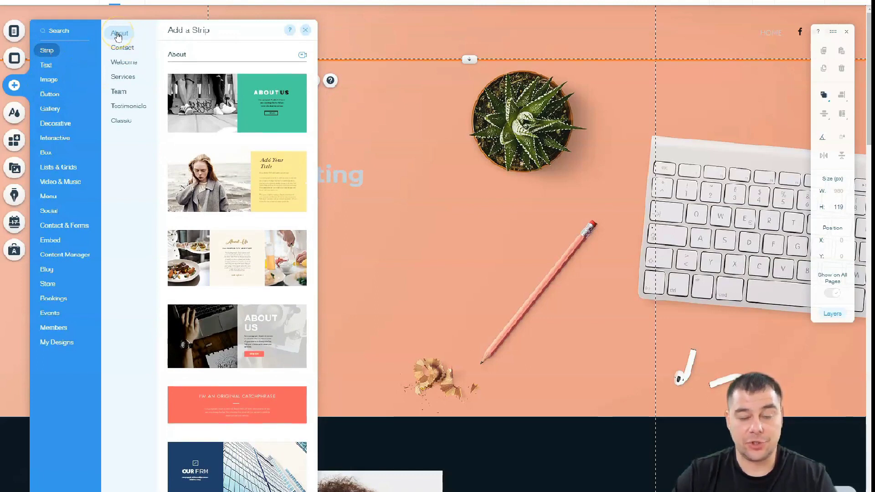
pyautogui.click(122, 48)
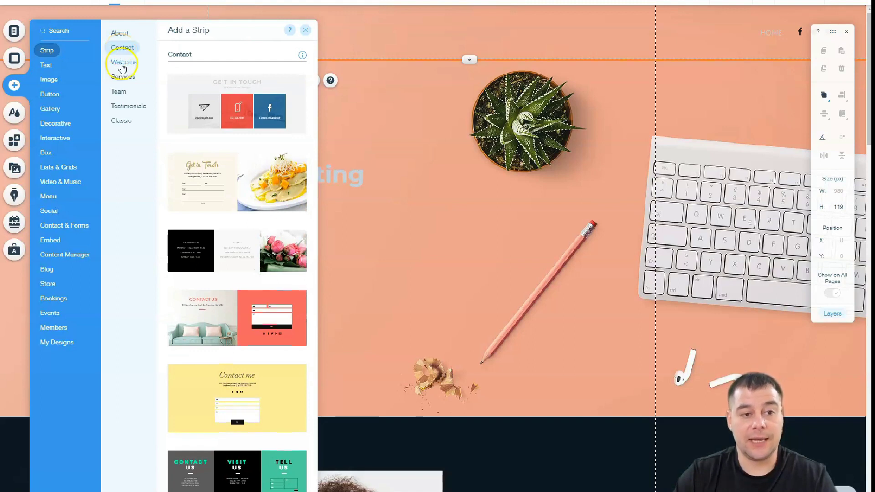
pyautogui.click(122, 64)
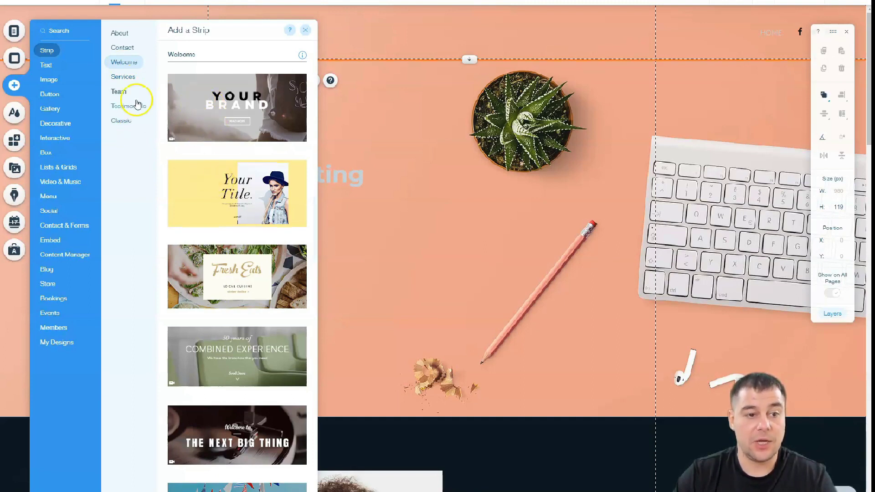
pyautogui.click(119, 92)
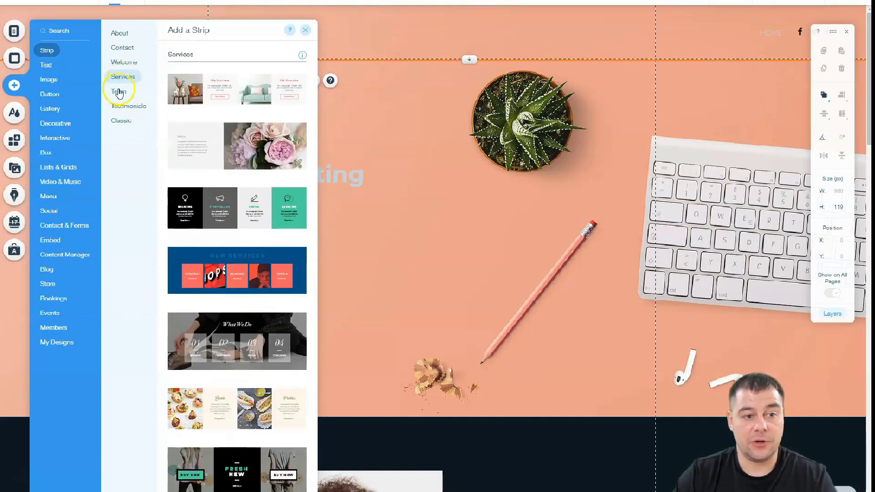
pyautogui.click(119, 106)
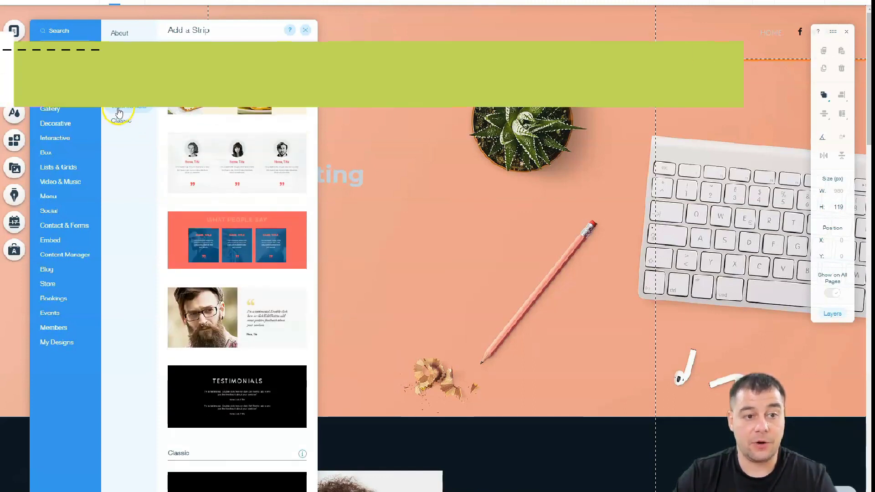
pyautogui.click(118, 121)
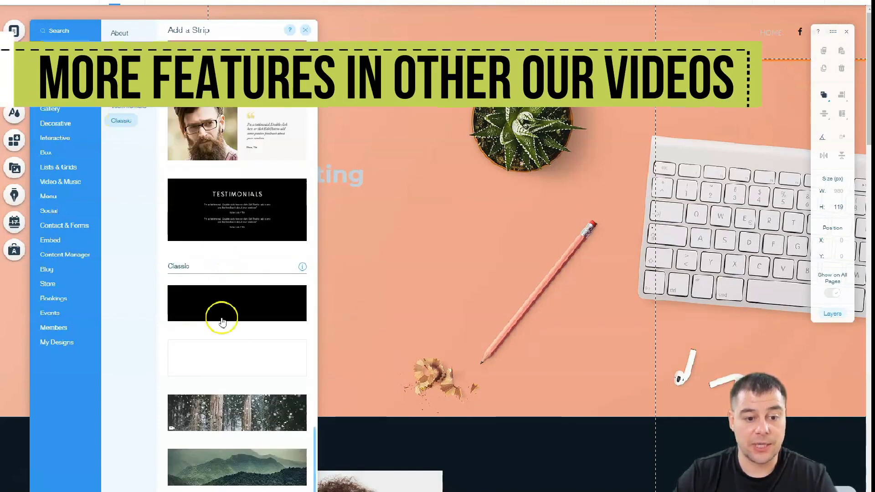
pyautogui.click(260, 292)
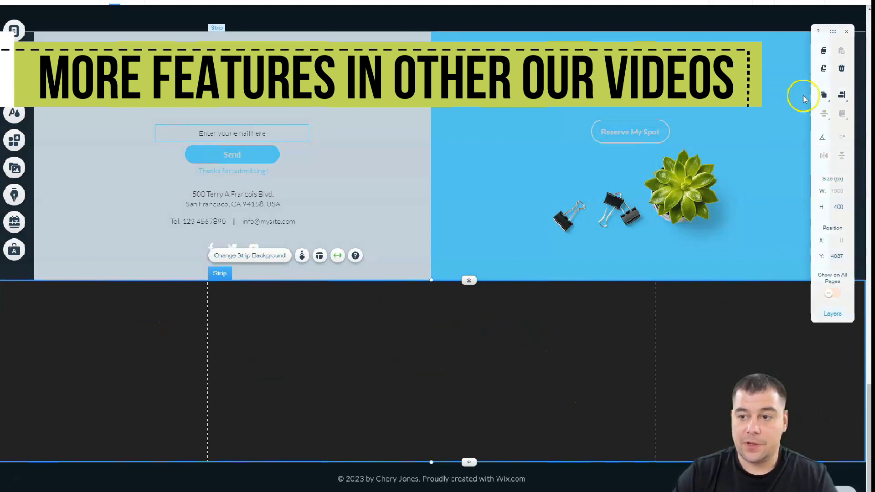
# - In the zoomed-out page view, move the new black strip above the sign-up section and add empty space between the two
pyautogui.click(750, 7)
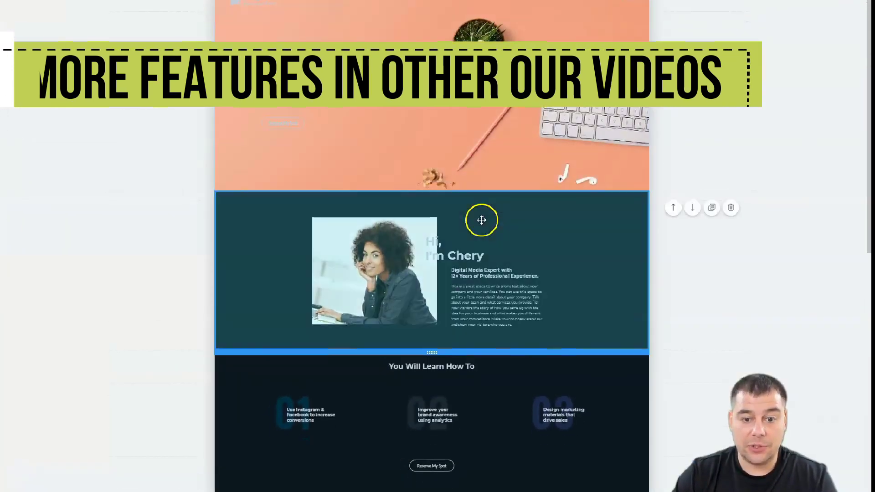
pyautogui.scroll(-5, 531, 287)
pyautogui.moveTo(534, 288); pyautogui.dragTo(675, 413)
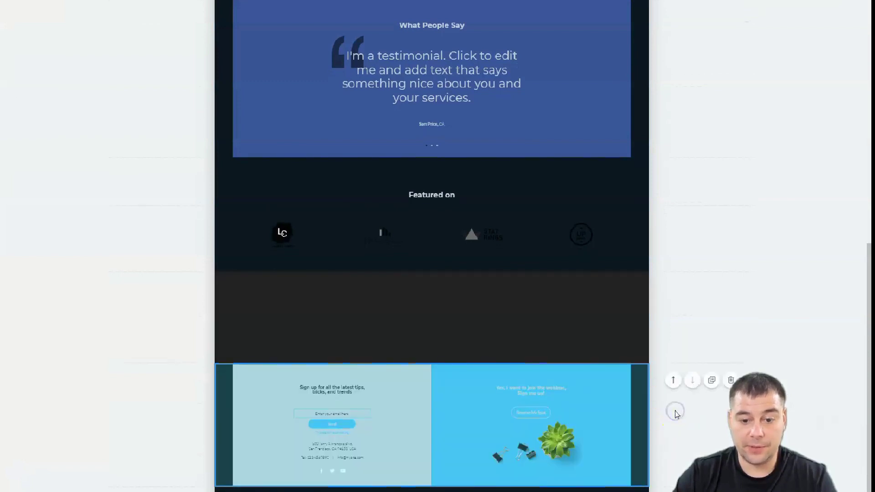
pyautogui.click(386, 306)
pyautogui.moveTo(432, 364); pyautogui.dragTo(430, 433)
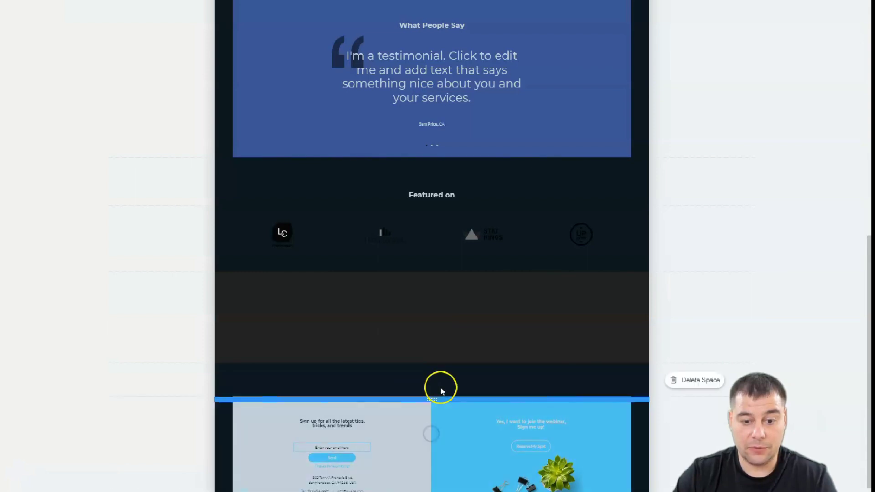
pyautogui.click(430, 351)
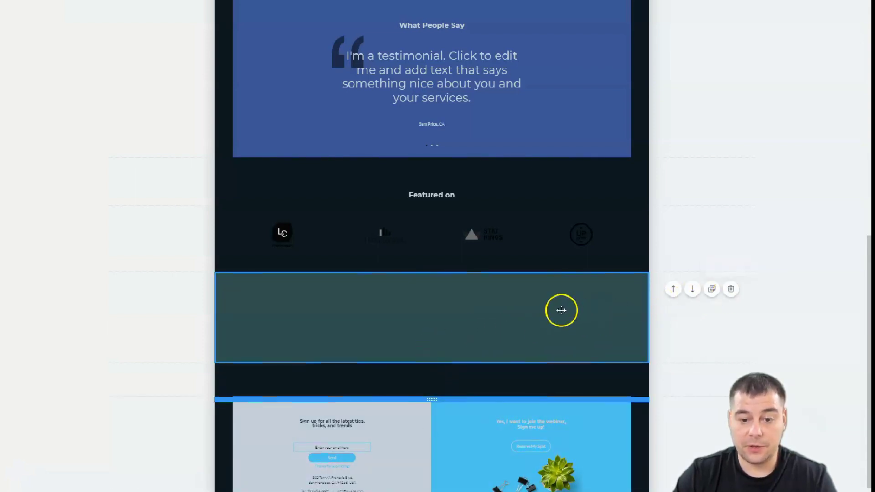
# - Delete the row of logos below the Featured on heading and return to the black strip on the page
pyautogui.scroll(1, 534, 297)
pyautogui.click(541, 275)
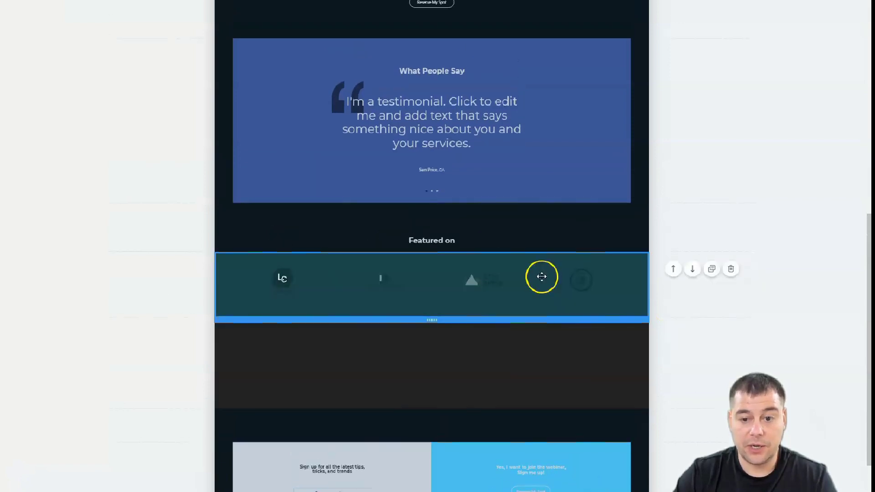
pyautogui.click(731, 270)
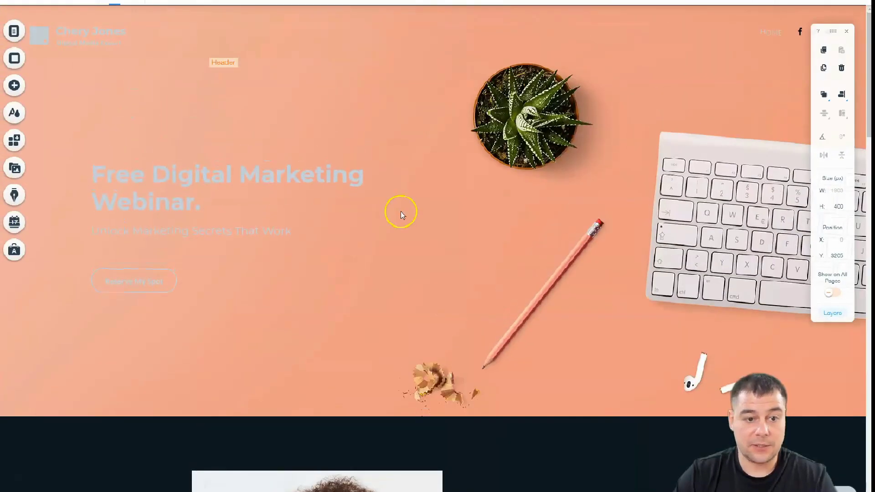
pyautogui.scroll(-15, 397, 216)
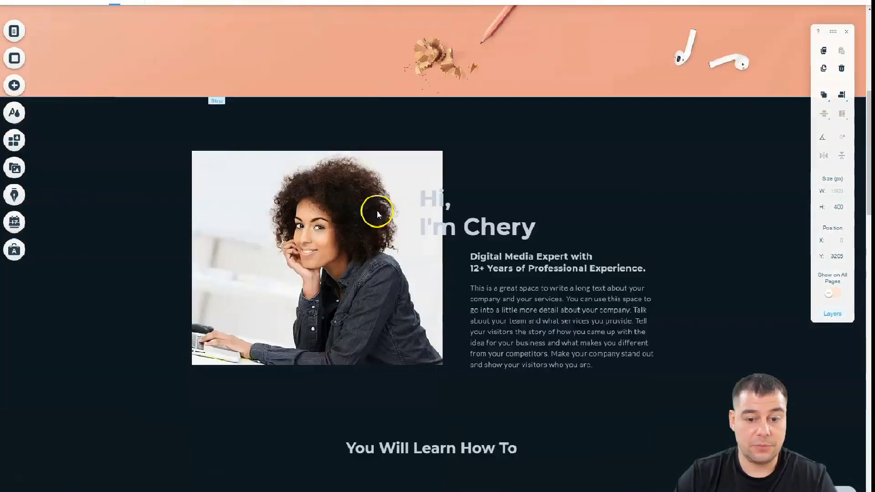
pyautogui.scroll(-10, 392, 222)
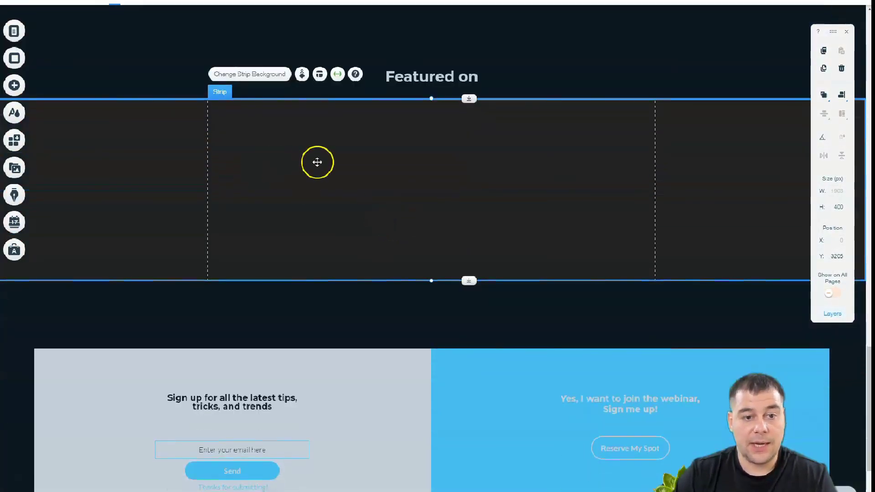
# - Add a Huge Title text to the middle of the black strip and color it white, #FFFFFF
pyautogui.click(14, 86)
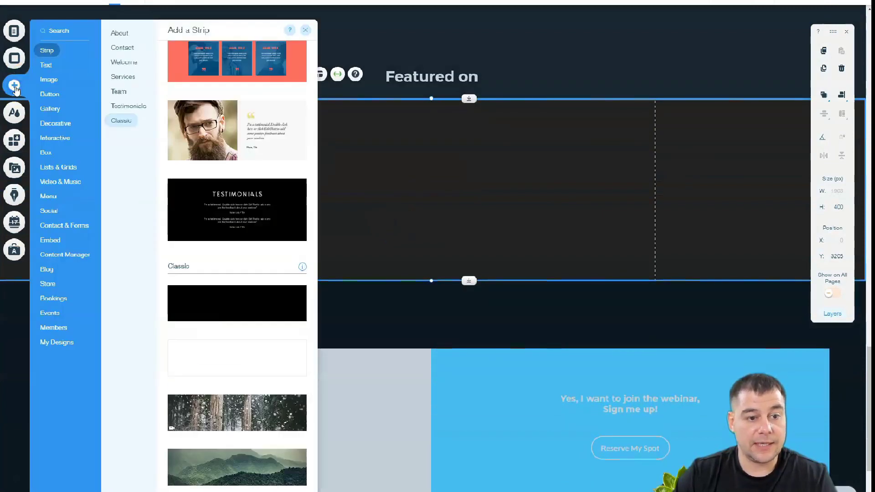
pyautogui.click(46, 65)
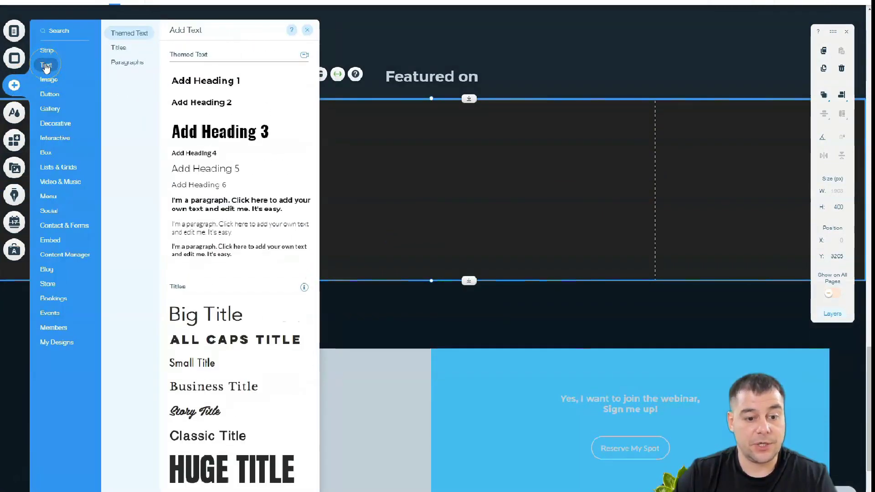
pyautogui.moveTo(210, 468); pyautogui.dragTo(418, 164)
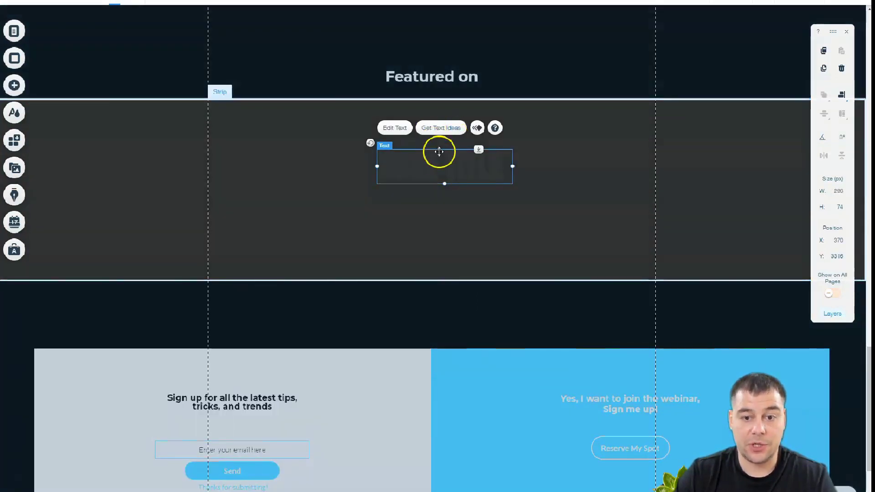
pyautogui.doubleClick(454, 166)
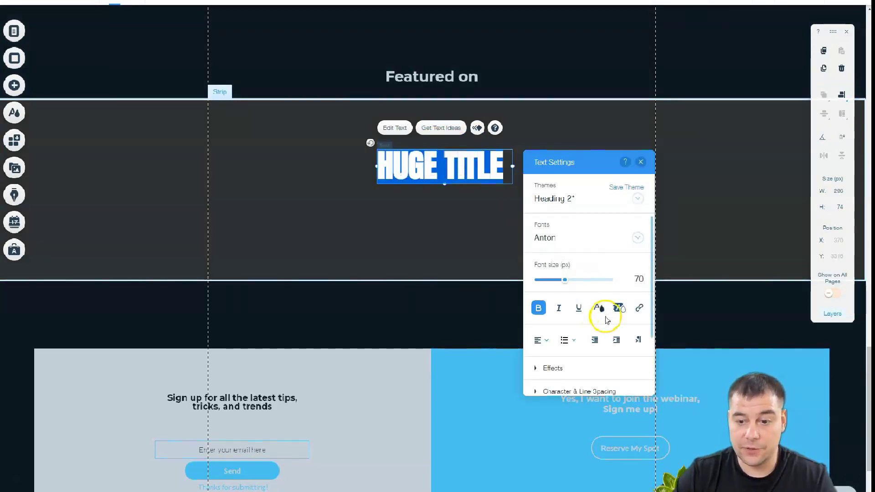
pyautogui.click(598, 307)
pyautogui.click(558, 317)
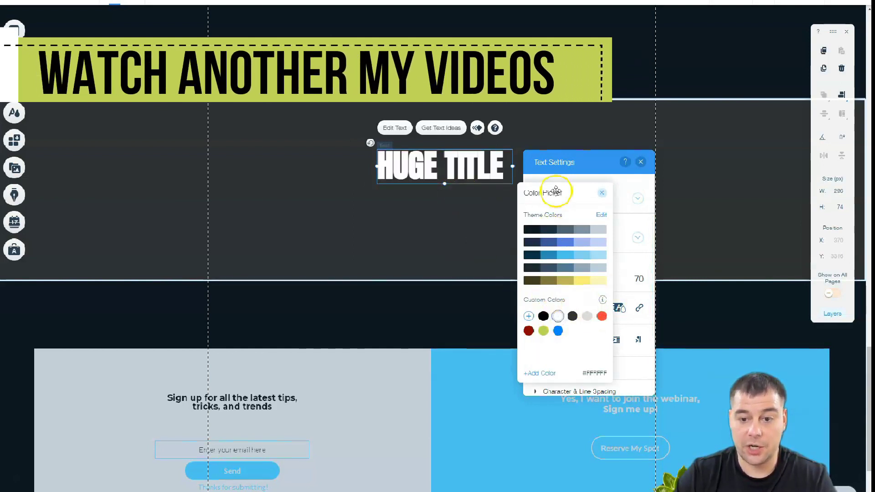
pyautogui.click(601, 192)
# - Increase the title's font size and apply the Heading 1 text theme to it
pyautogui.moveTo(559, 273); pyautogui.dragTo(580, 280)
pyautogui.click(507, 187)
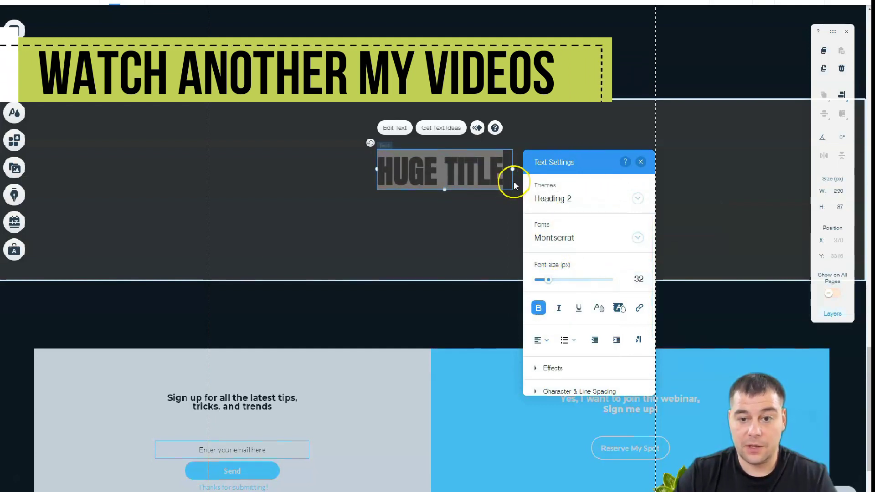
pyautogui.click(637, 201)
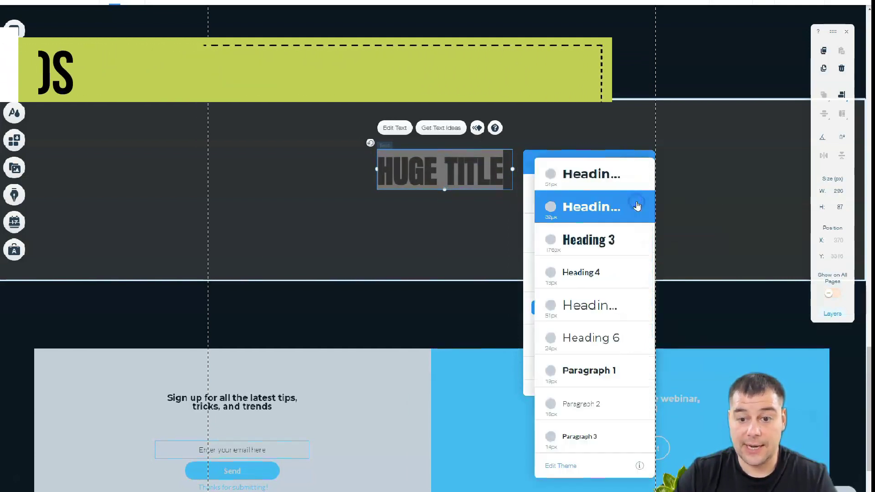
pyautogui.click(605, 178)
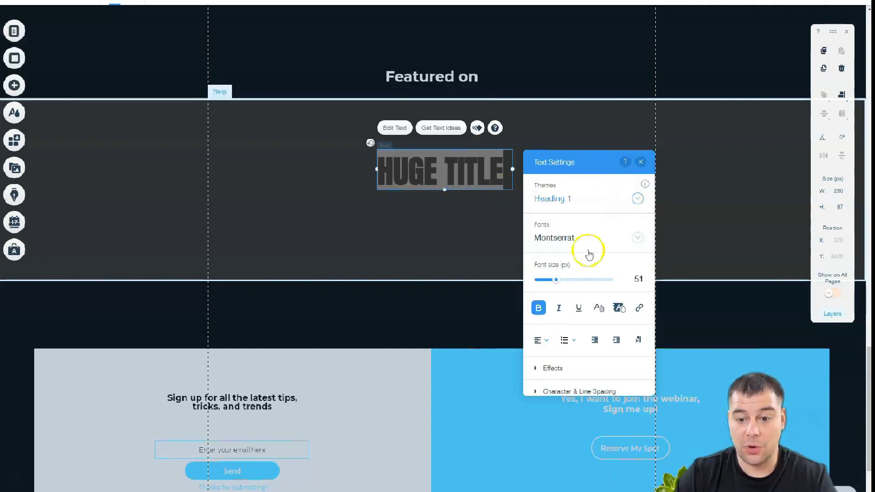
# - Make the title italic and underlined, and move it to the upper-left corner of the strip's content area
pyautogui.click(558, 308)
pyautogui.click(579, 309)
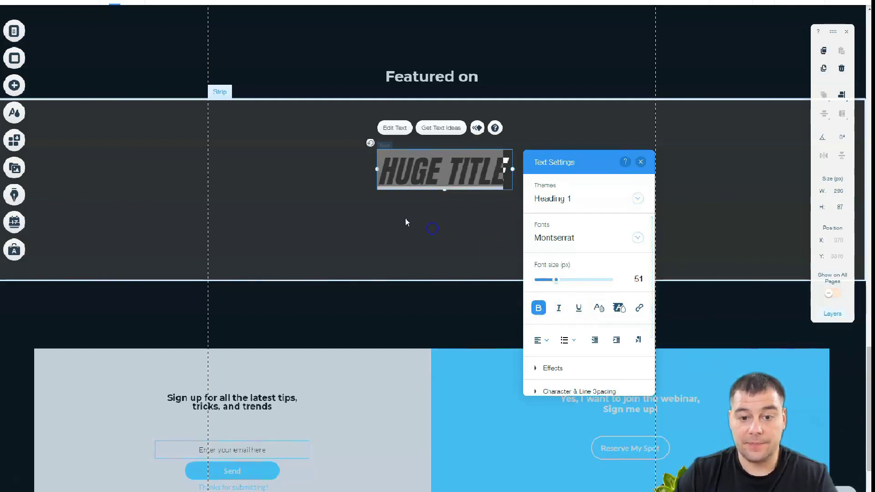
pyautogui.click(324, 187)
pyautogui.moveTo(445, 176); pyautogui.dragTo(288, 139)
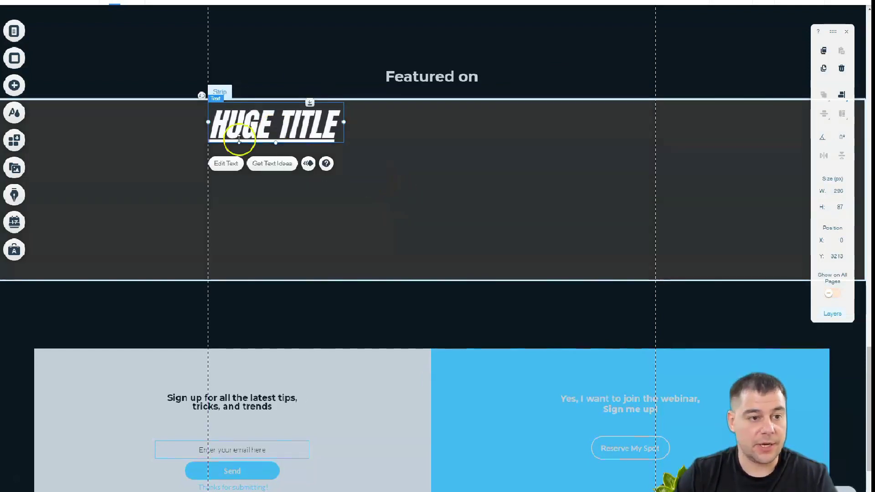
# - Examine the sources for adding an image, including the Facebook import and the other services offered for media uploads
pyautogui.click(17, 86)
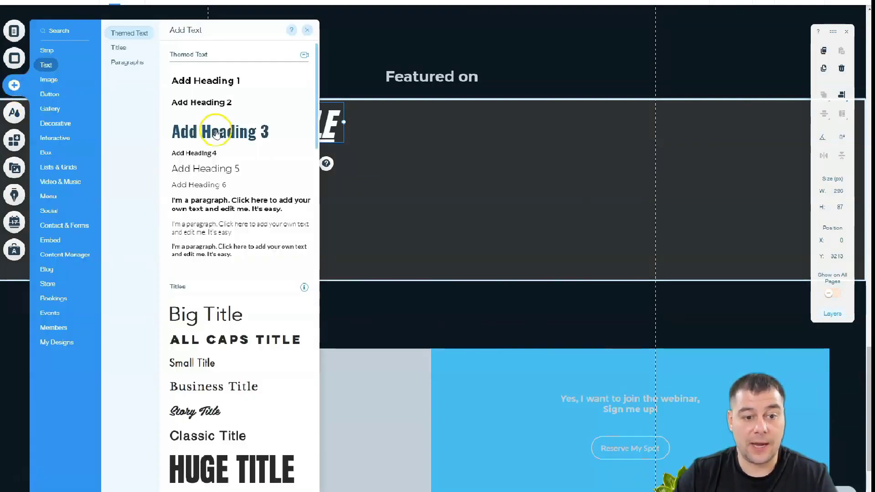
pyautogui.click(49, 81)
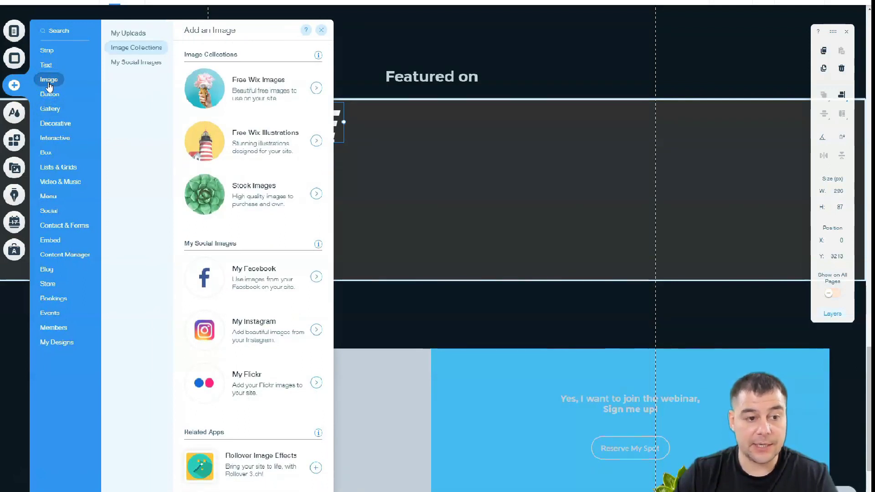
pyautogui.click(273, 281)
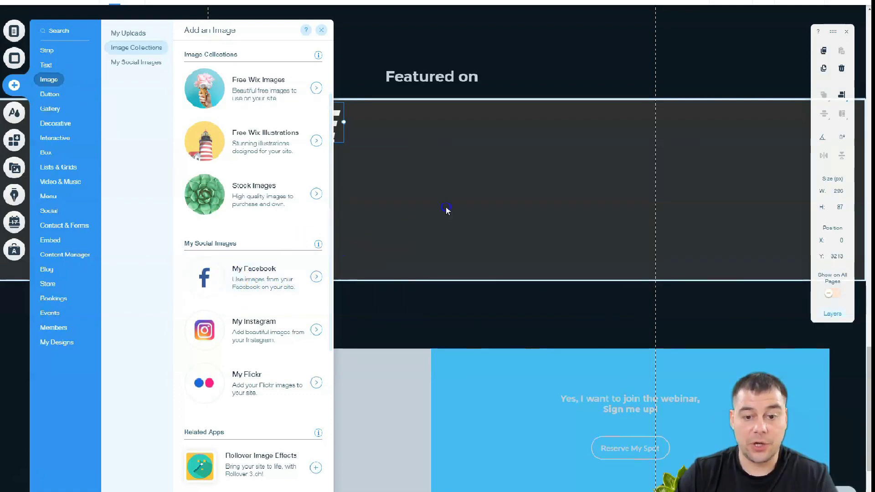
pyautogui.click(316, 276)
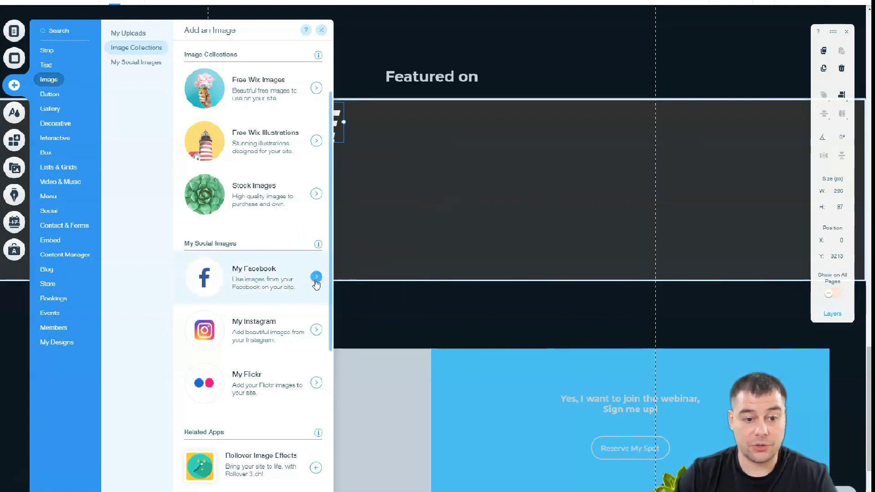
pyautogui.click(227, 277)
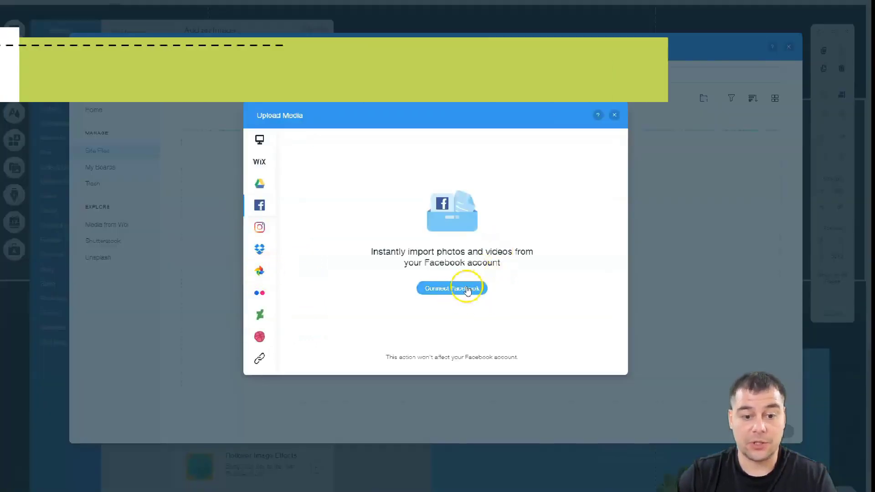
pyautogui.moveTo(254, 355)
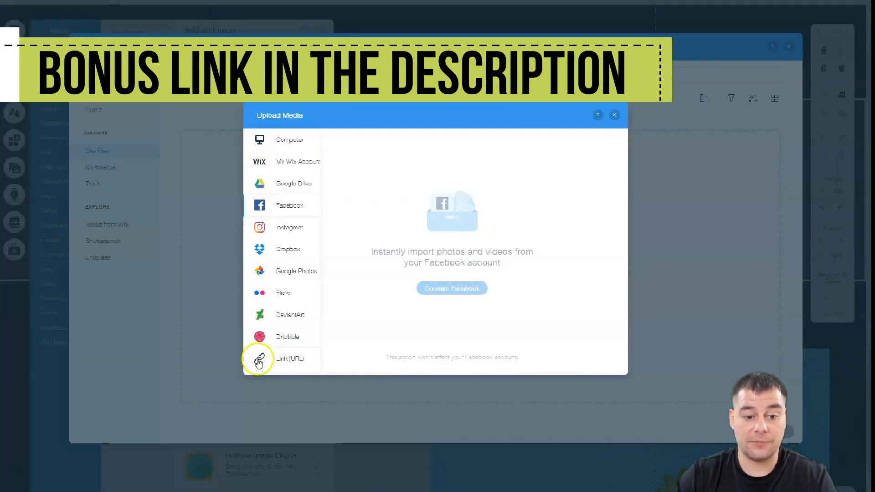
pyautogui.click(303, 231)
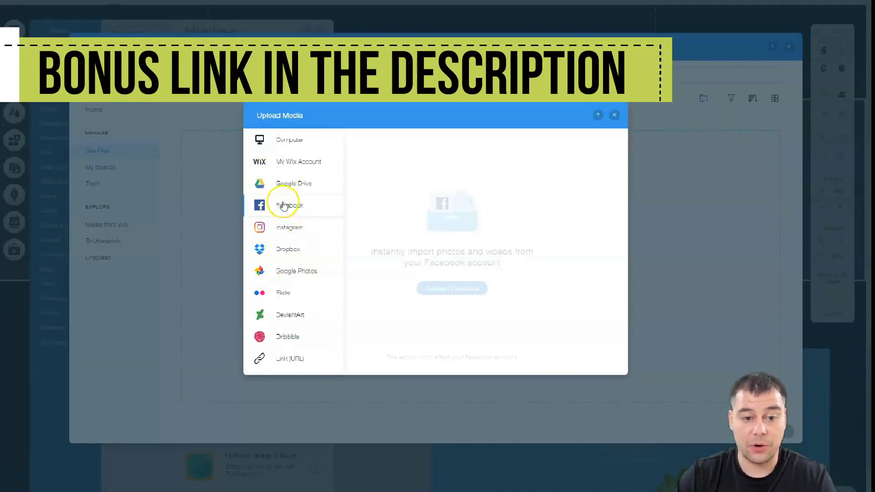
# - Close the media upload windows and look over the social image sources and related image apps
pyautogui.click(616, 116)
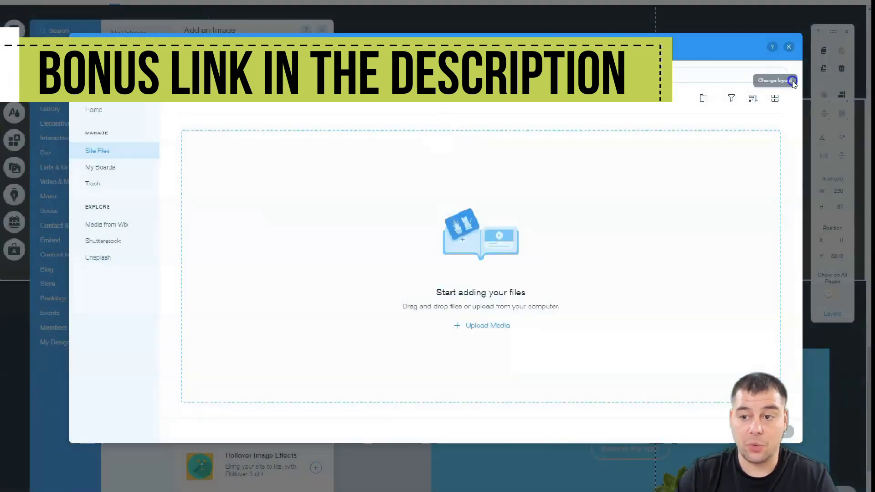
pyautogui.press('Escape')
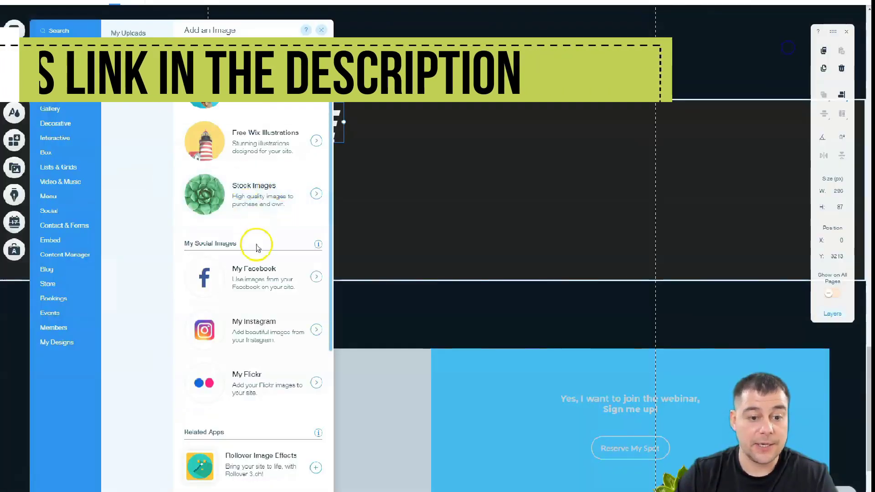
pyautogui.scroll(-5, 238, 280)
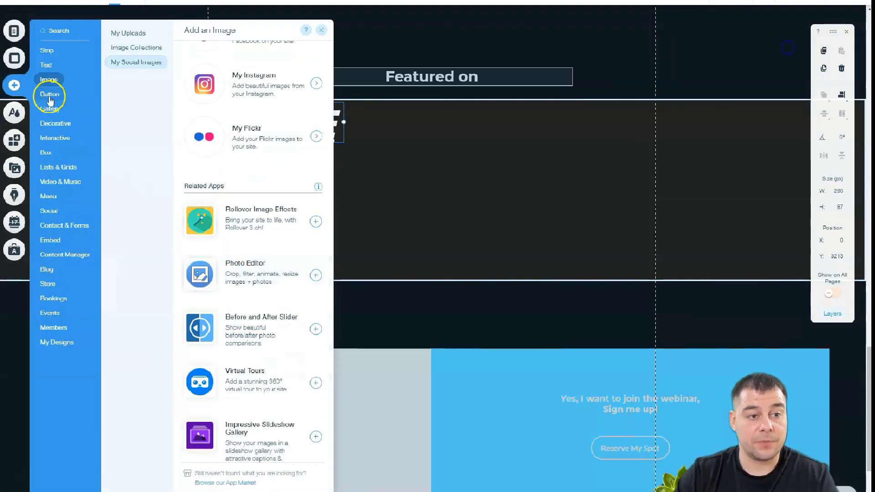
# - Add the light gray themed button to the black strip beside the title and enlarge it to about 560 × 276 px
pyautogui.click(49, 94)
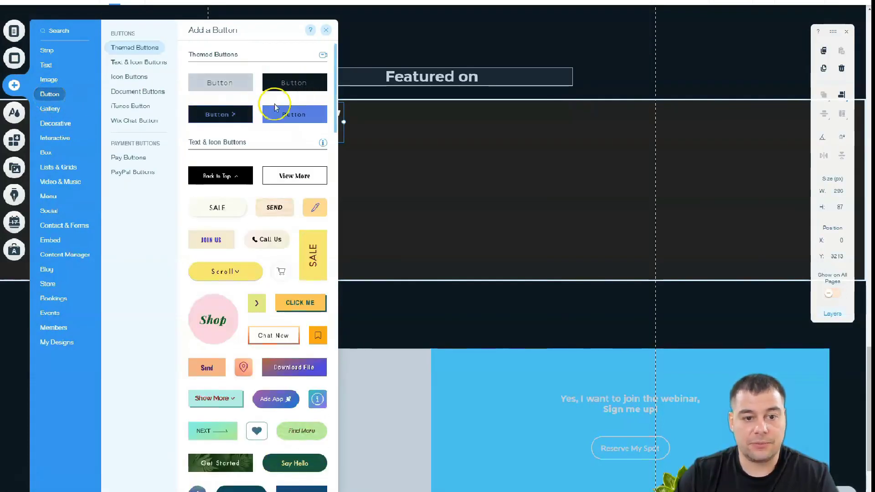
pyautogui.moveTo(238, 91); pyautogui.dragTo(478, 167)
pyautogui.moveTo(478, 169); pyautogui.dragTo(315, 243)
pyautogui.moveTo(507, 156); pyautogui.dragTo(570, 117)
pyautogui.moveTo(537, 197); pyautogui.dragTo(556, 201)
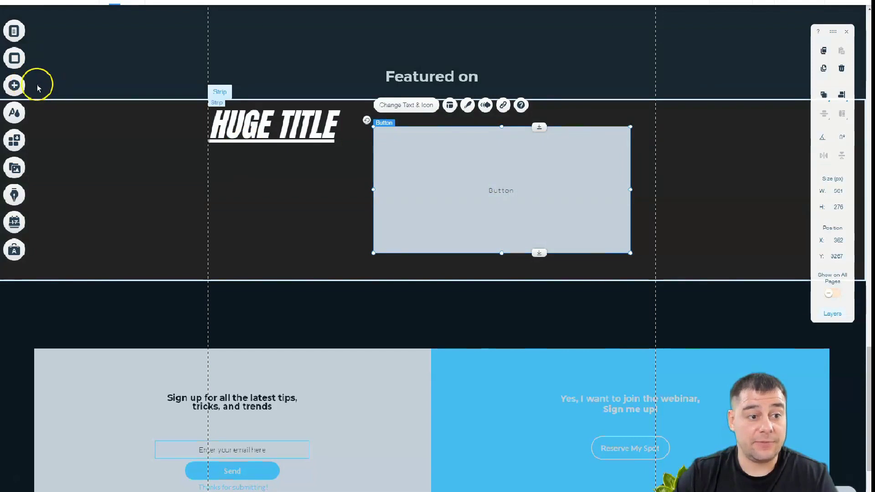
# - Add a blank white Classic strip directly below the black strip
pyautogui.click(14, 86)
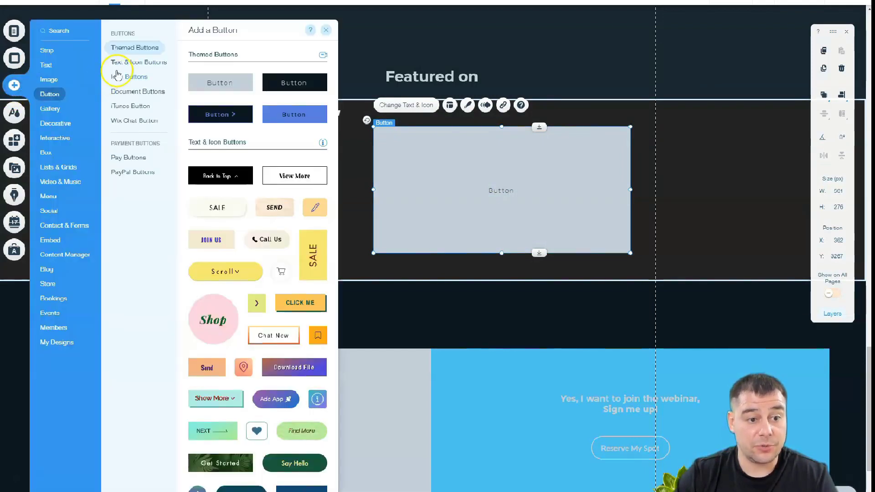
pyautogui.moveTo(75, 53)
pyautogui.click(122, 122)
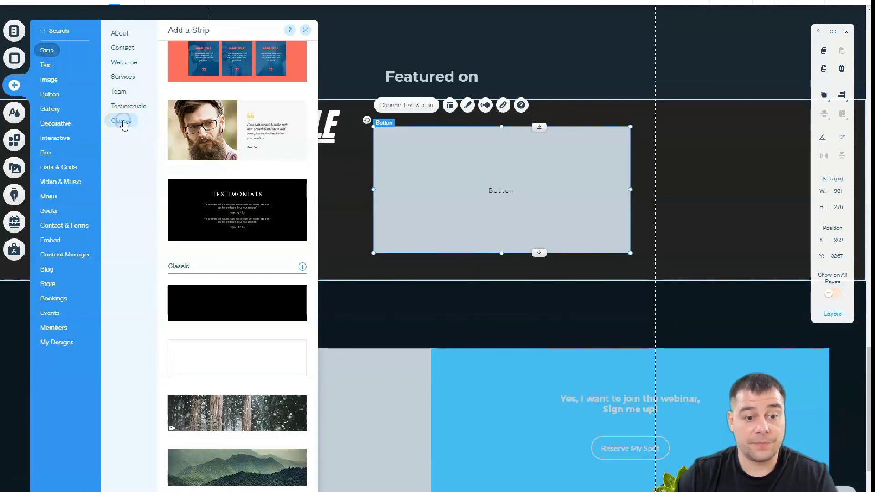
pyautogui.moveTo(211, 357); pyautogui.dragTo(513, 322)
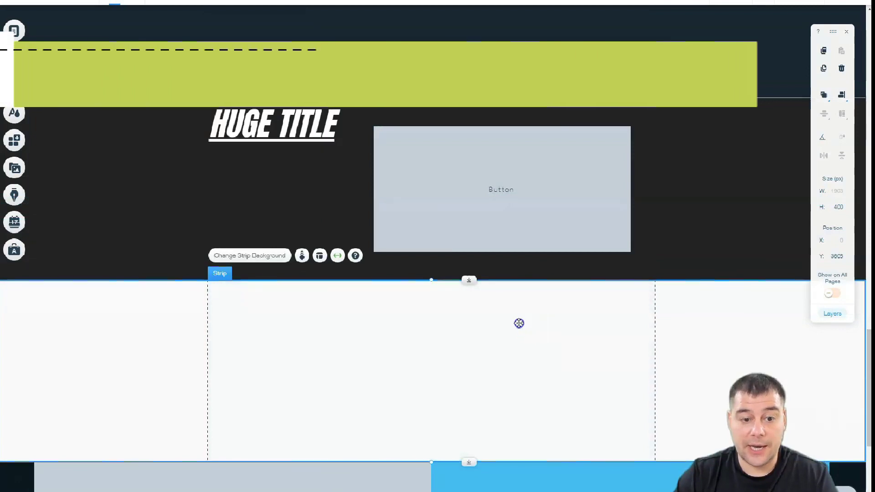
# - Add a Contact Us form with name, email, phone and message fields and move it onto the white strip
pyautogui.scroll(-1, 519, 323)
pyautogui.click(14, 140)
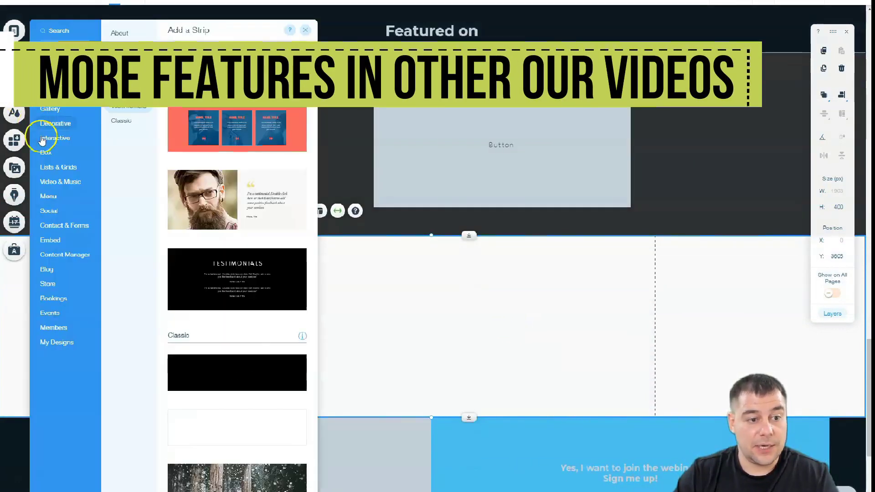
pyautogui.moveTo(53, 218)
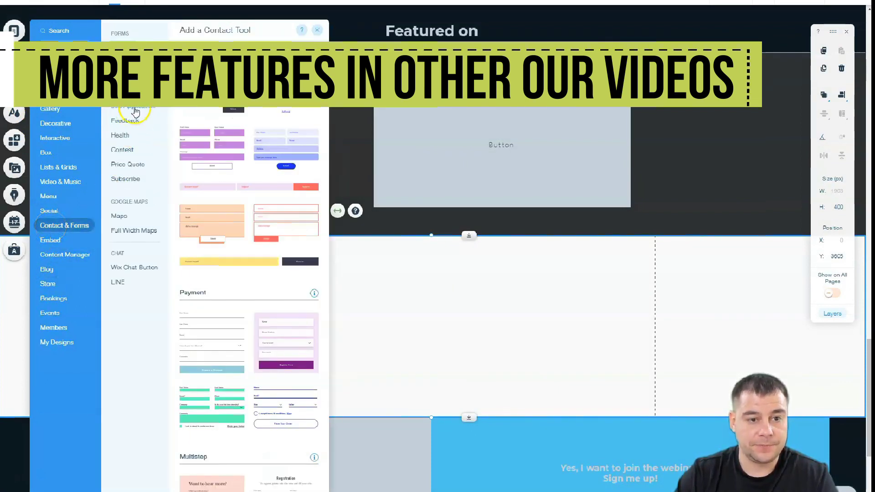
pyautogui.moveTo(226, 120); pyautogui.dragTo(426, 322)
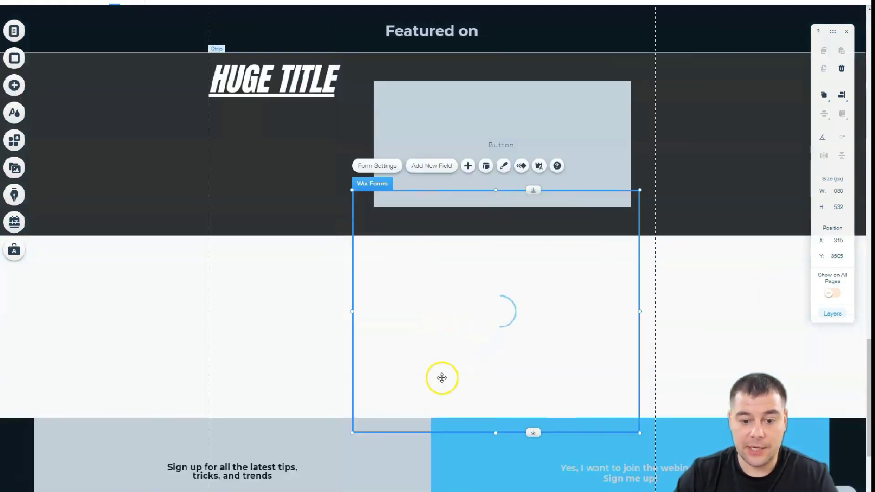
pyautogui.click(355, 190)
pyautogui.moveTo(412, 251); pyautogui.dragTo(494, 321)
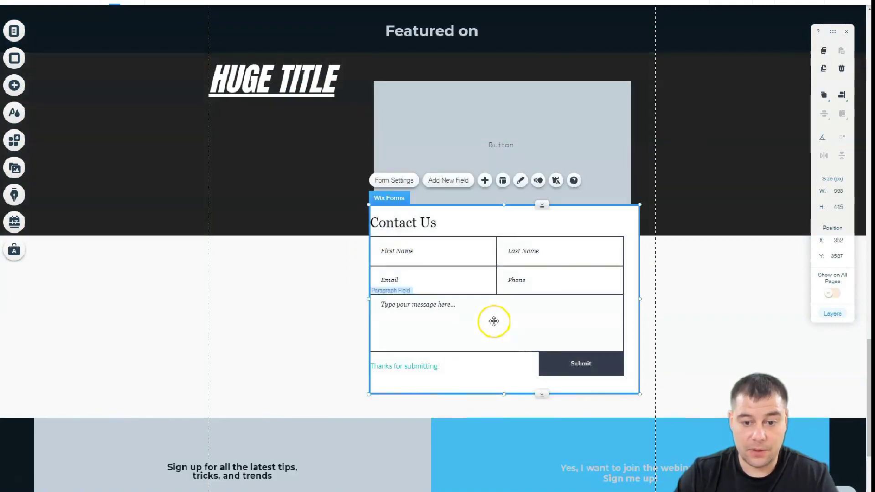
pyautogui.moveTo(425, 352)
pyautogui.mouseDown()
pyautogui.moveTo(406, 359)
pyautogui.moveTo(413, 336)
pyautogui.moveTo(416, 344)
pyautogui.mouseUp()
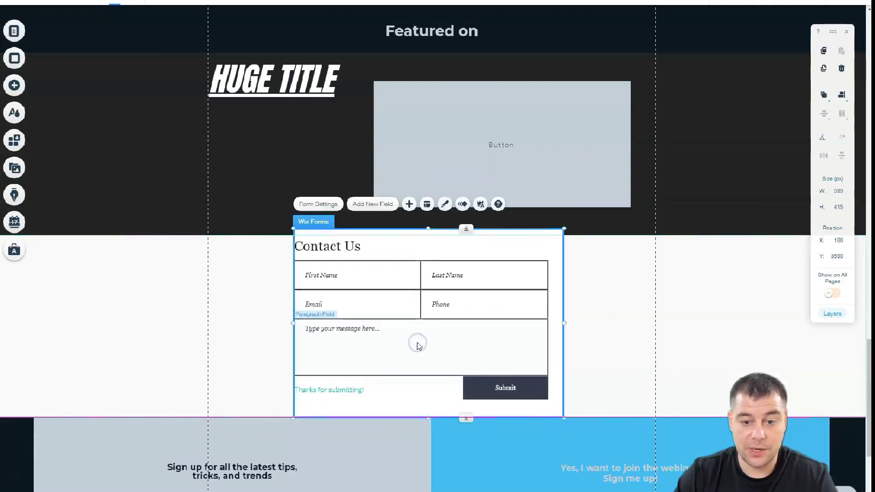
# - Increase the white strip's height to about 579 px and reposition the contact form near its middle
pyautogui.click(186, 305)
pyautogui.scroll(3, 609, 280)
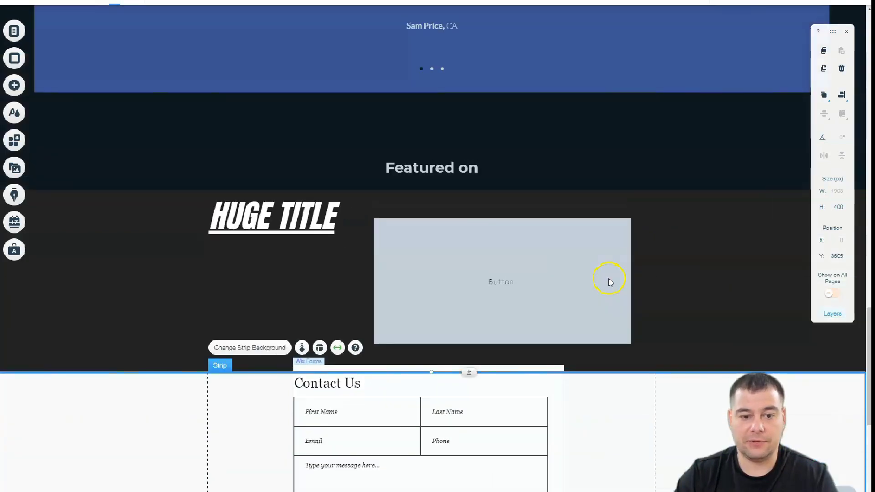
pyautogui.scroll(-4, 609, 278)
pyautogui.scroll(-2, 609, 278)
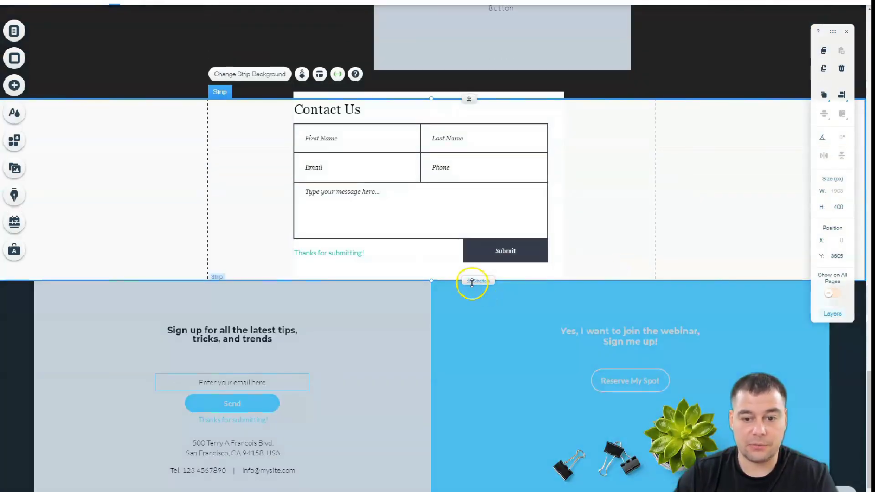
pyautogui.moveTo(469, 281); pyautogui.dragTo(478, 363)
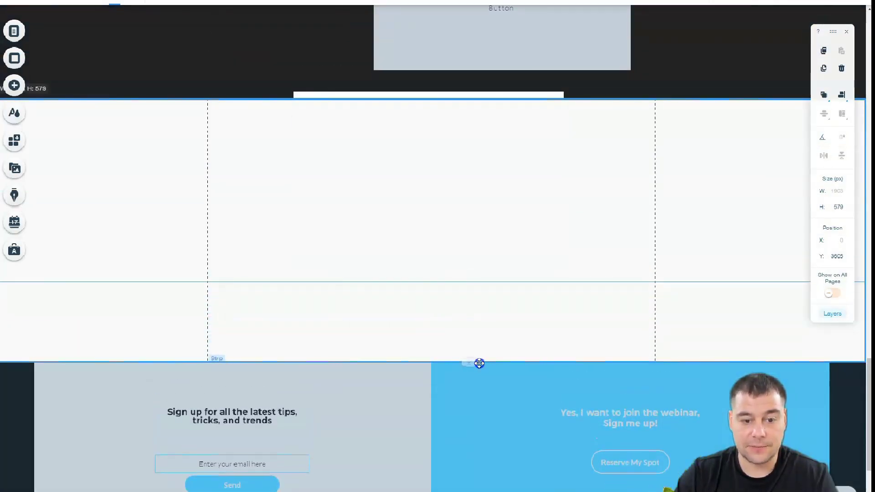
pyautogui.moveTo(423, 260)
pyautogui.mouseDown()
pyautogui.moveTo(424, 297)
pyautogui.moveTo(426, 266)
pyautogui.mouseUp()
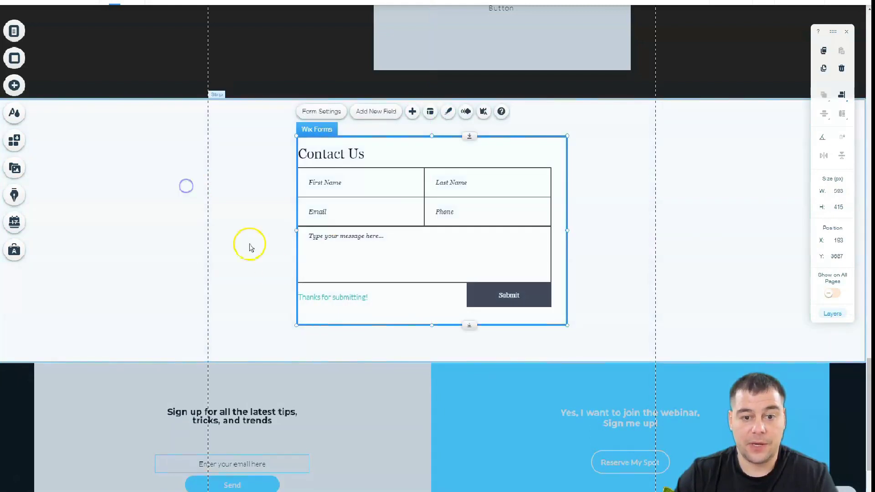
# - Try the brown shadow video as the contact strip's background, and replace it with the white keyboard image
pyautogui.click(274, 267)
pyautogui.click(248, 231)
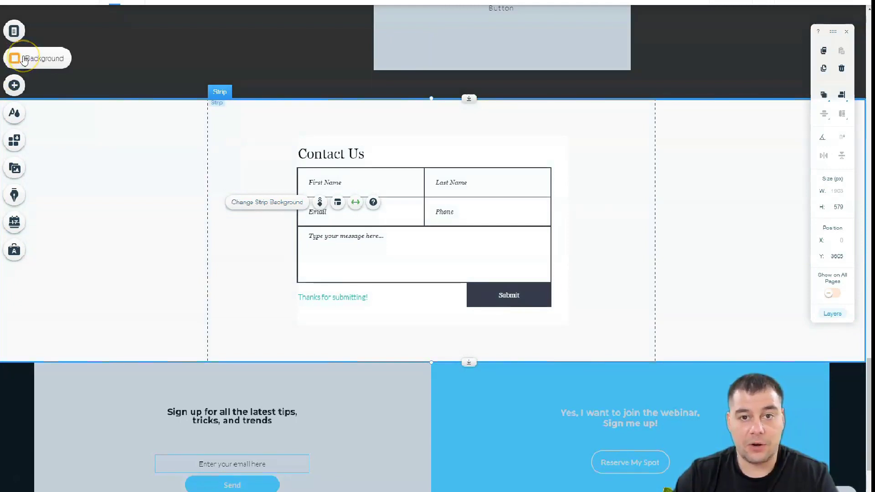
pyautogui.click(243, 137)
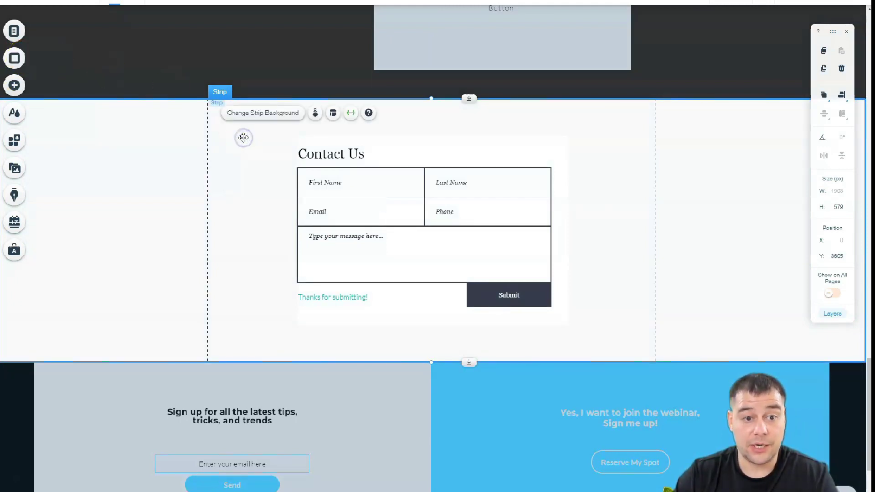
pyautogui.click(246, 114)
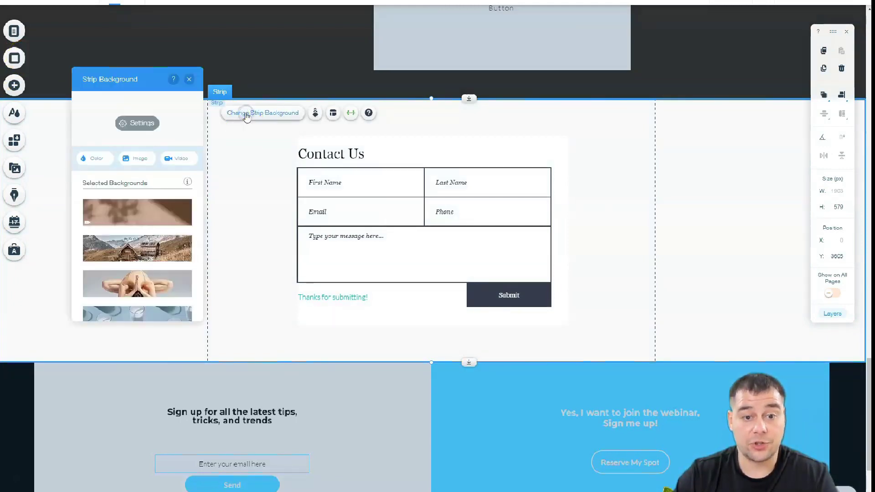
pyautogui.click(129, 215)
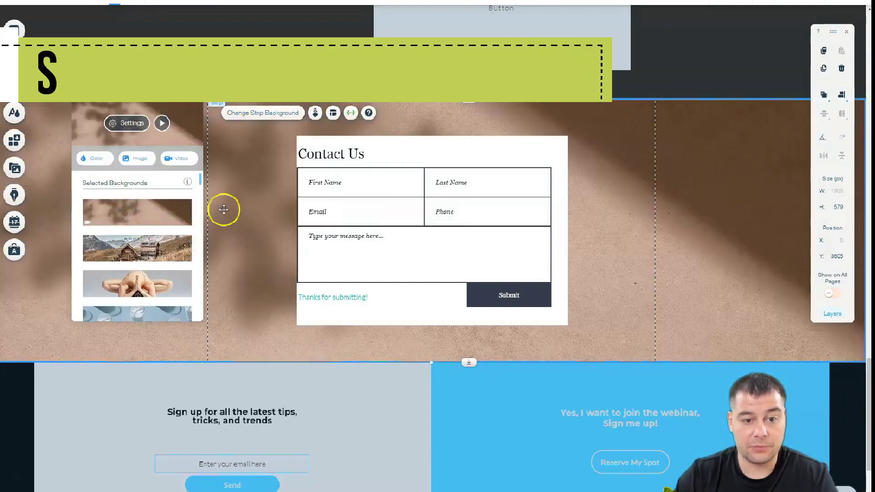
pyautogui.moveTo(131, 287)
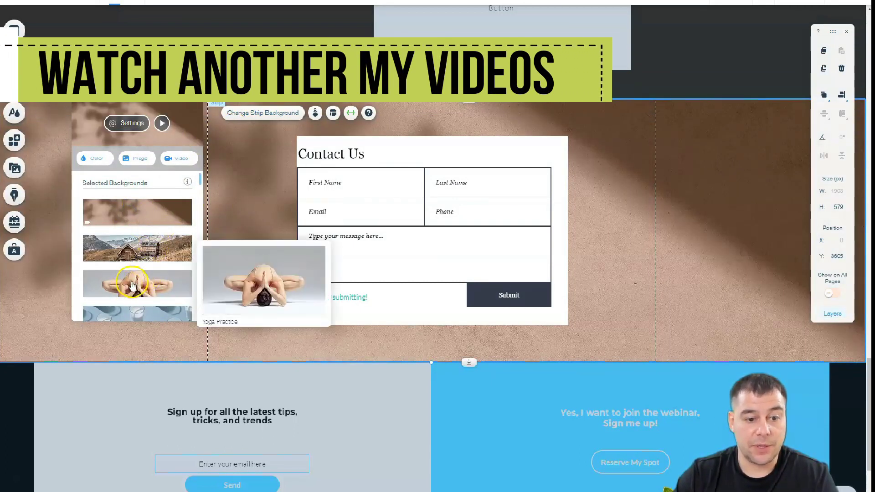
pyautogui.scroll(-5, 136, 214)
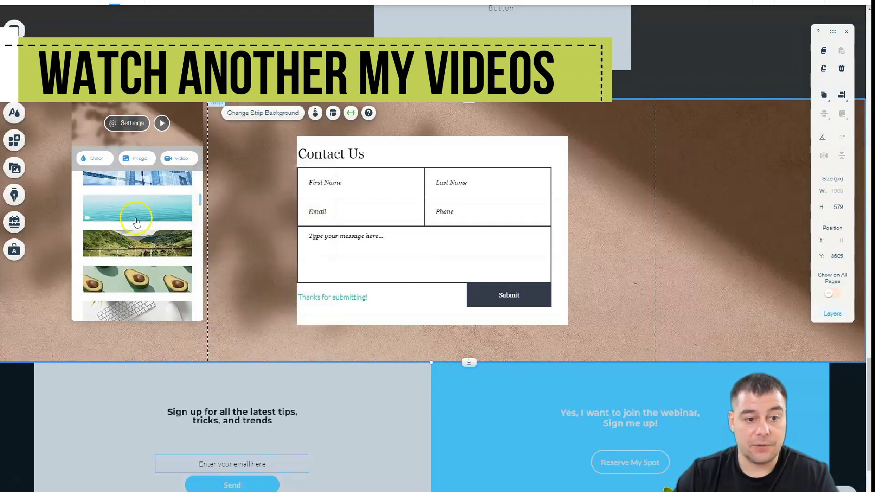
pyautogui.scroll(-1, 134, 250)
pyautogui.click(137, 267)
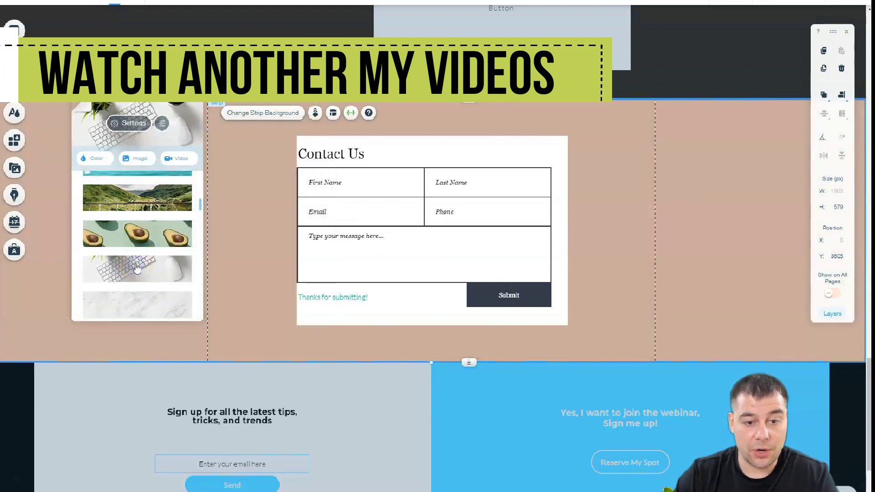
# - Reduce the strip background image's opacity to 37% and set the color behind it to the gray-blue theme color #516371
pyautogui.click(130, 123)
pyautogui.moveTo(157, 143); pyautogui.dragTo(112, 142)
pyautogui.click(185, 179)
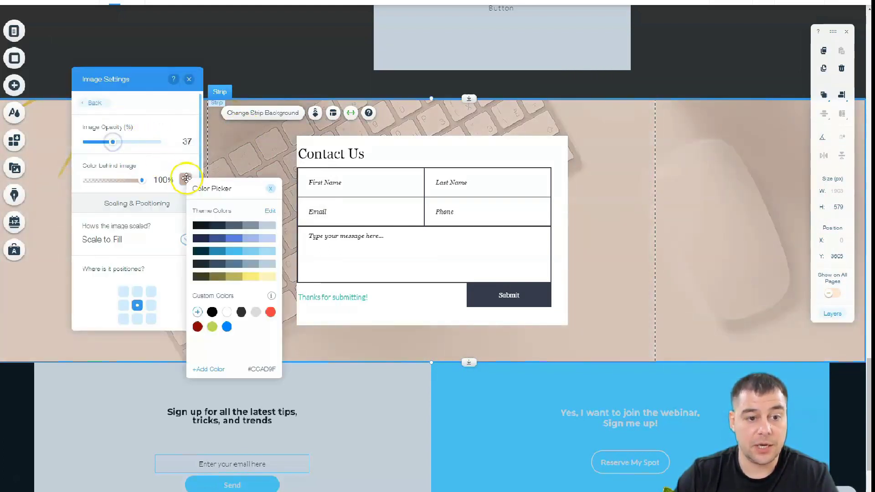
pyautogui.click(235, 228)
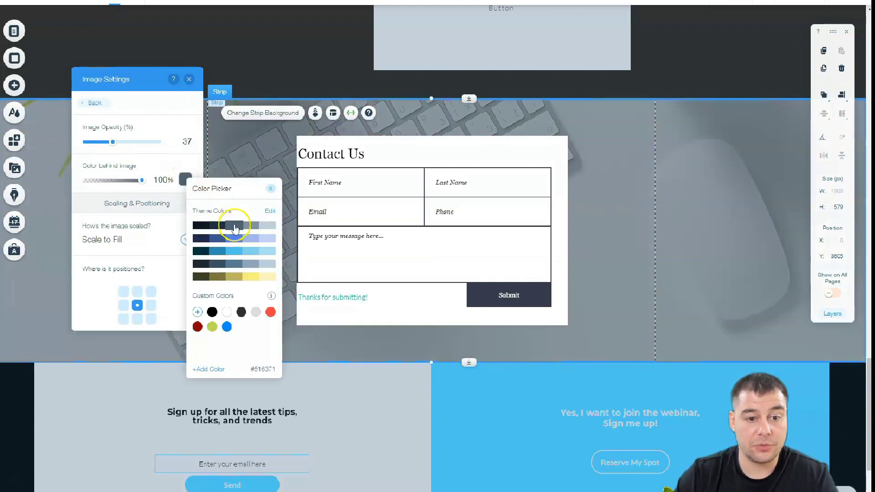
pyautogui.click(190, 80)
pyautogui.click(189, 79)
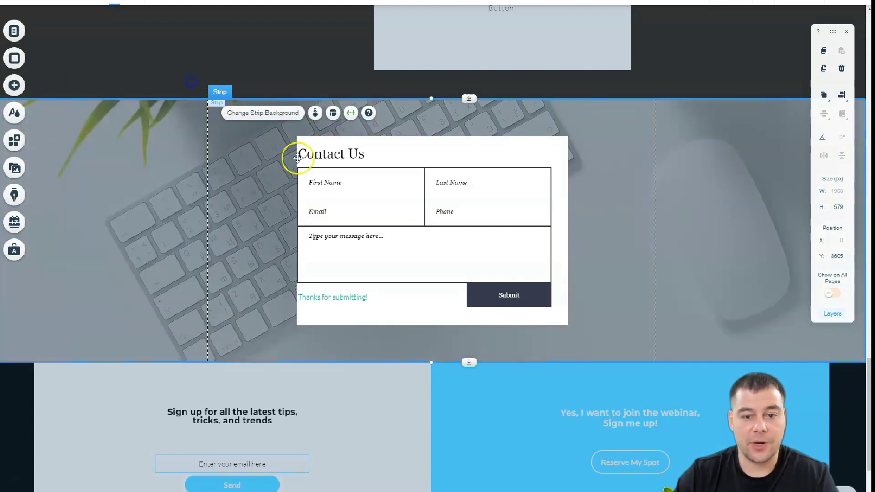
# - Review the link options available for the large button in the black strip without linking it
pyautogui.scroll(1, 455, 220)
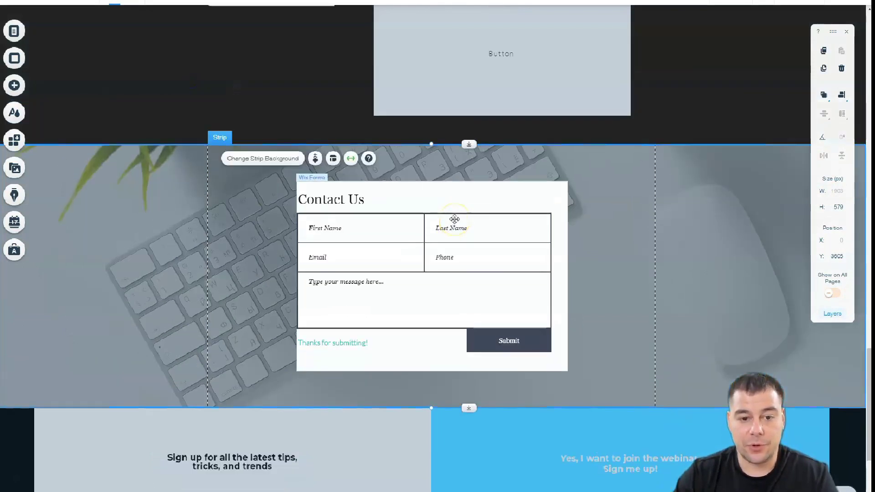
pyautogui.scroll(2, 493, 128)
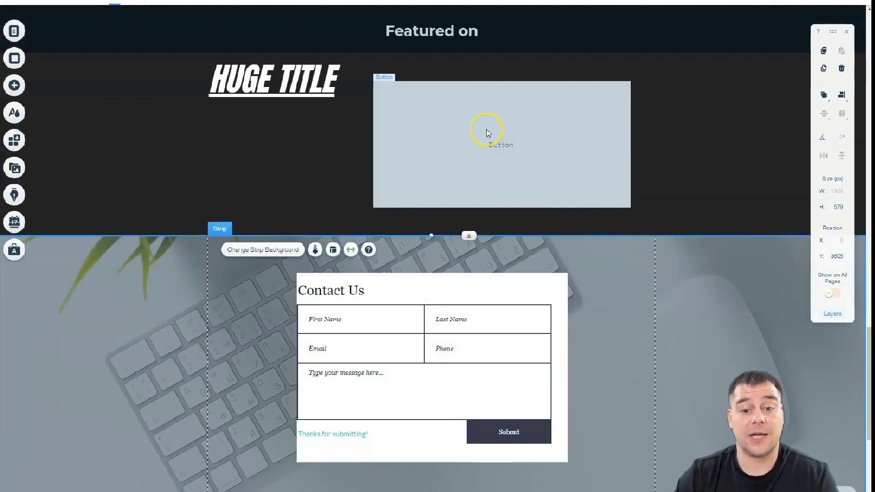
pyautogui.scroll(2, 485, 133)
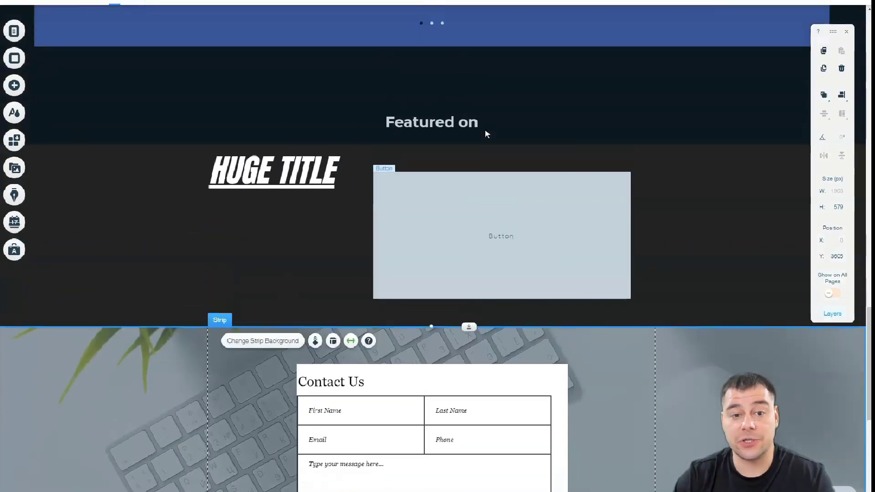
pyautogui.scroll(-2, 485, 134)
pyautogui.scroll(1, 485, 137)
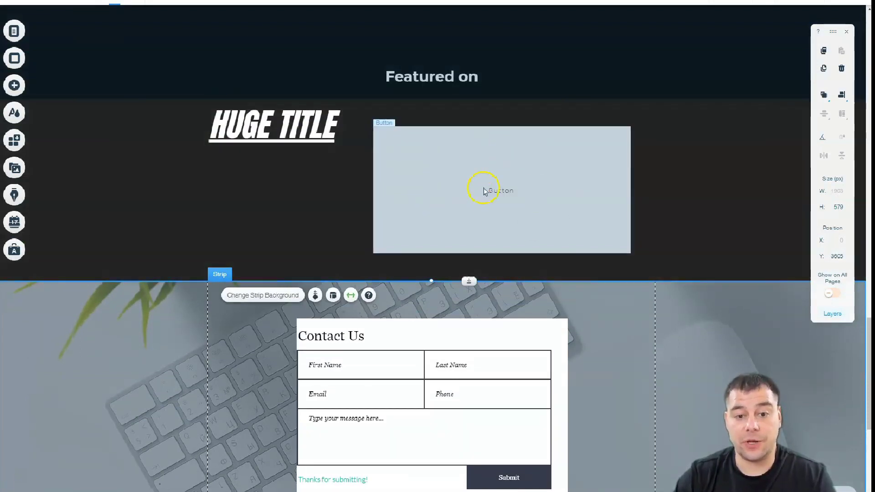
pyautogui.click(434, 158)
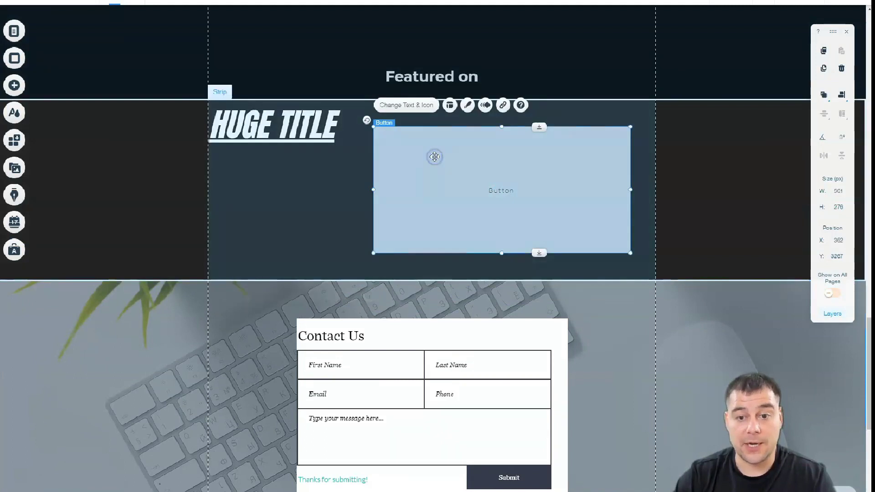
pyautogui.click(503, 106)
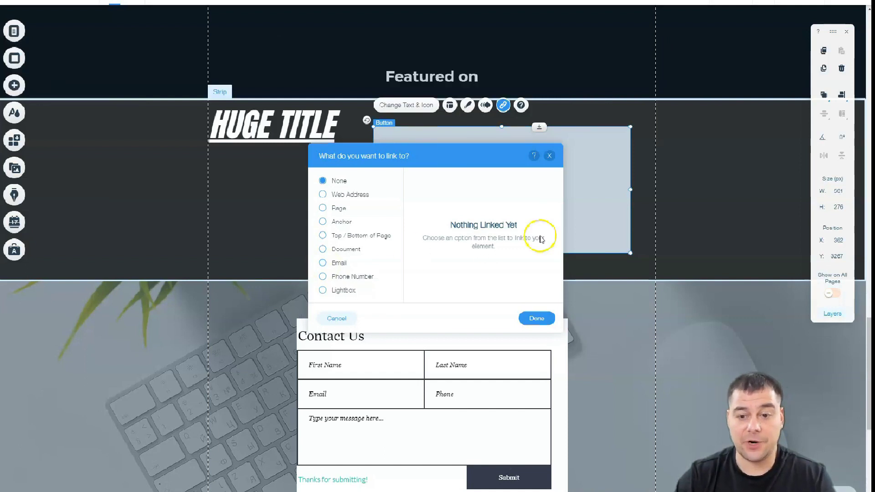
pyautogui.click(549, 156)
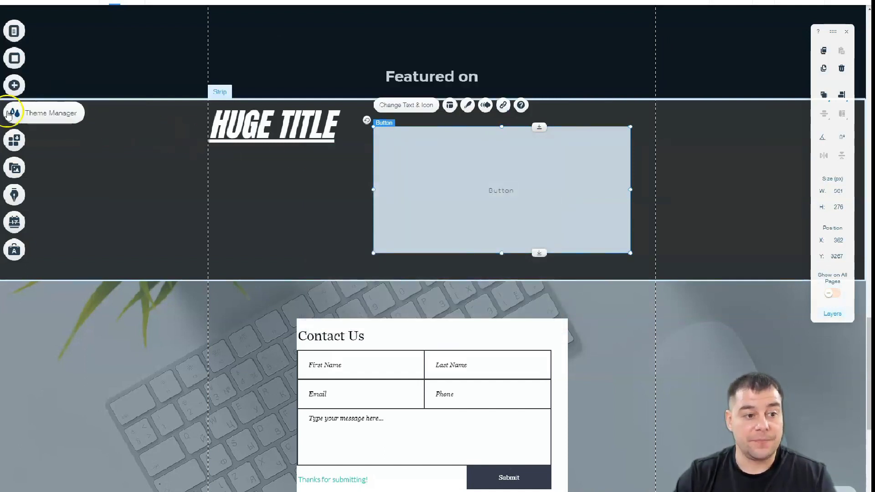
# - Browse the Marketing category of the Wix App Market to examine the available marketing apps
pyautogui.click(14, 140)
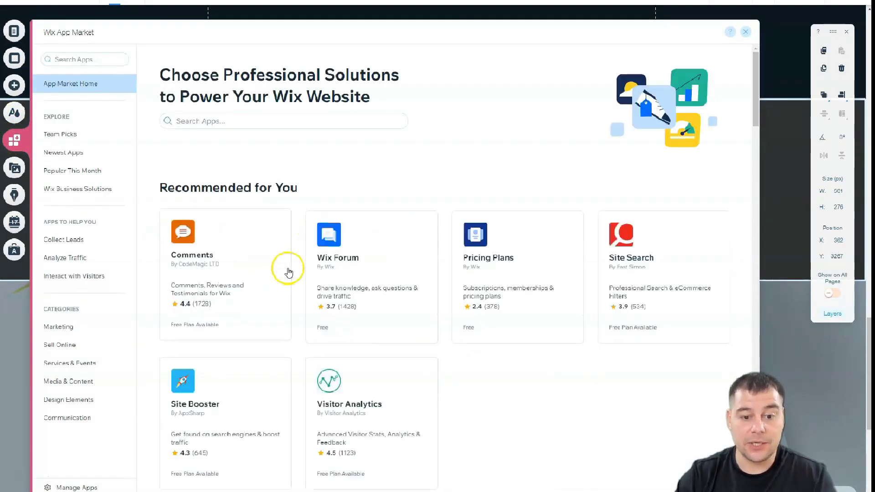
pyautogui.click(53, 331)
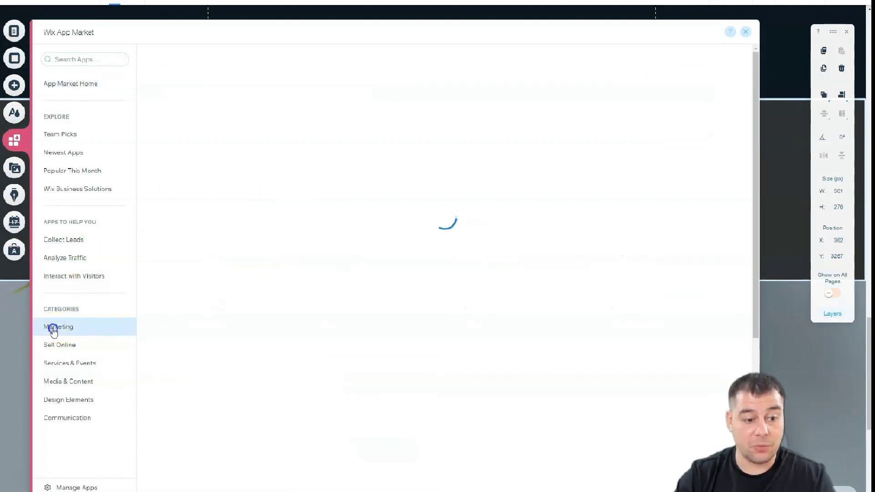
pyautogui.scroll(-4, 398, 268)
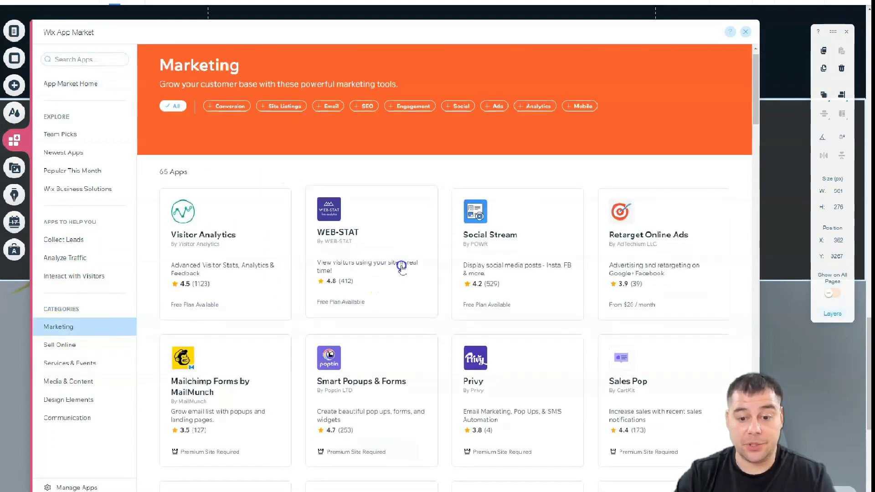
pyautogui.scroll(-3, 402, 268)
pyautogui.scroll(3, 337, 237)
pyautogui.click(177, 230)
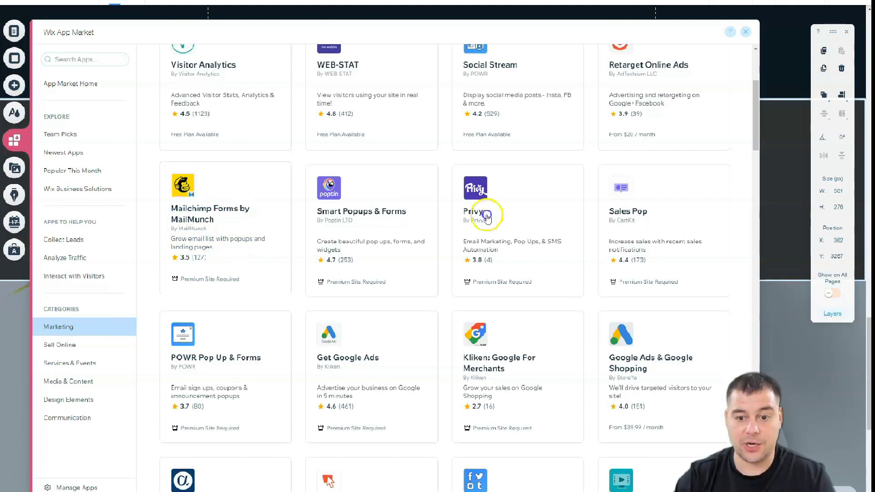
pyautogui.scroll(-2, 392, 220)
pyautogui.scroll(-5, 393, 221)
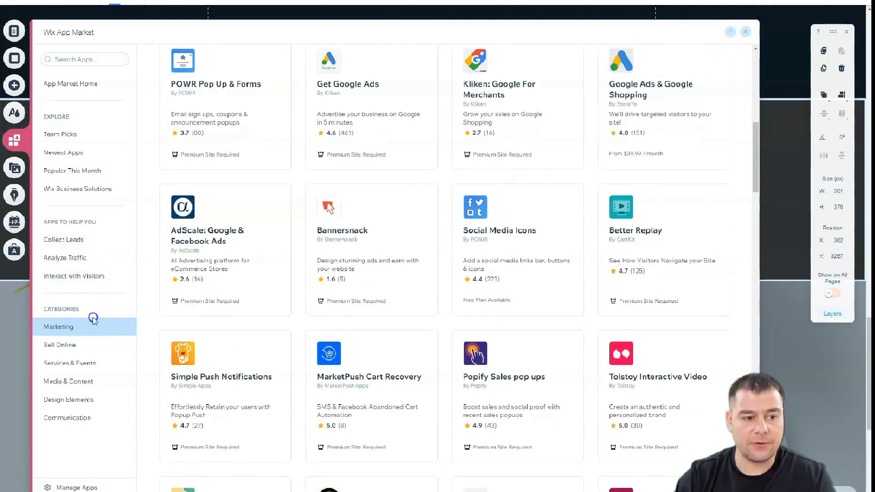
# - Browse the Media & Content apps in the App Market, and close the market without adding any
pyautogui.click(71, 385)
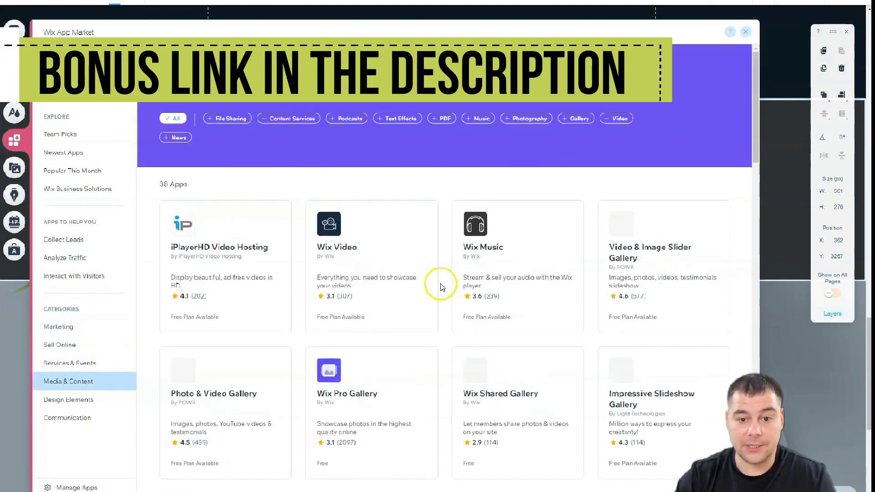
pyautogui.scroll(-3, 441, 291)
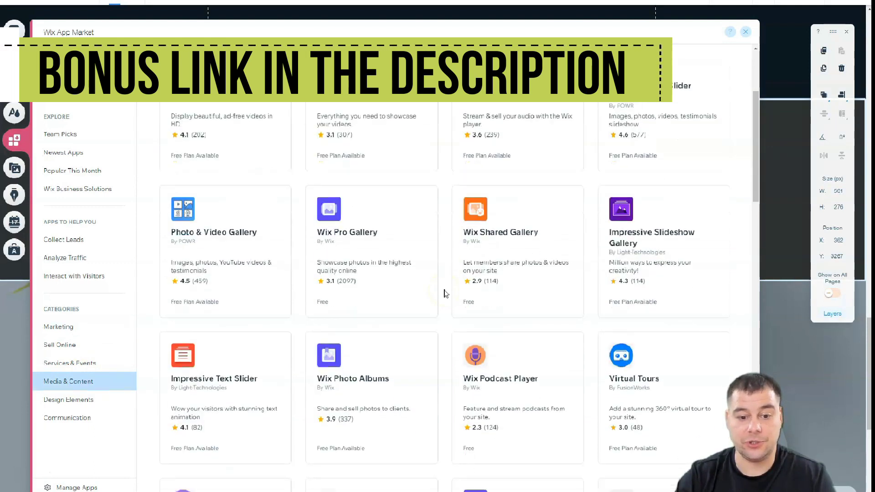
pyautogui.scroll(-7, 446, 293)
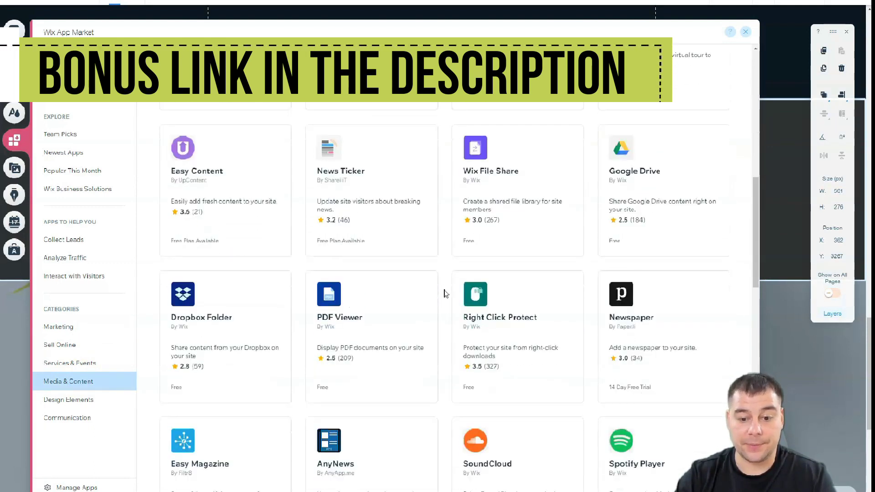
pyautogui.scroll(-2, 445, 293)
pyautogui.click(745, 32)
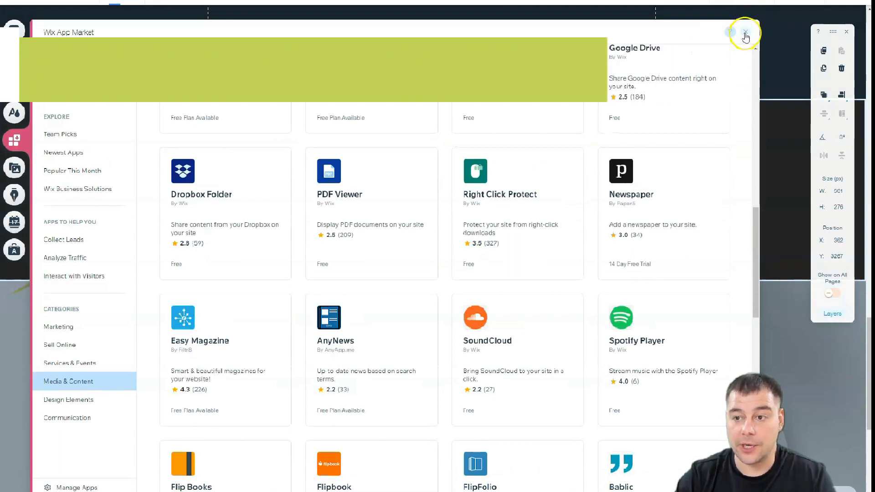
# - Change the text color of the "Free Digital Marketing Webinar." heading in the hero strip to black (#000000)
pyautogui.scroll(6, 445, 170)
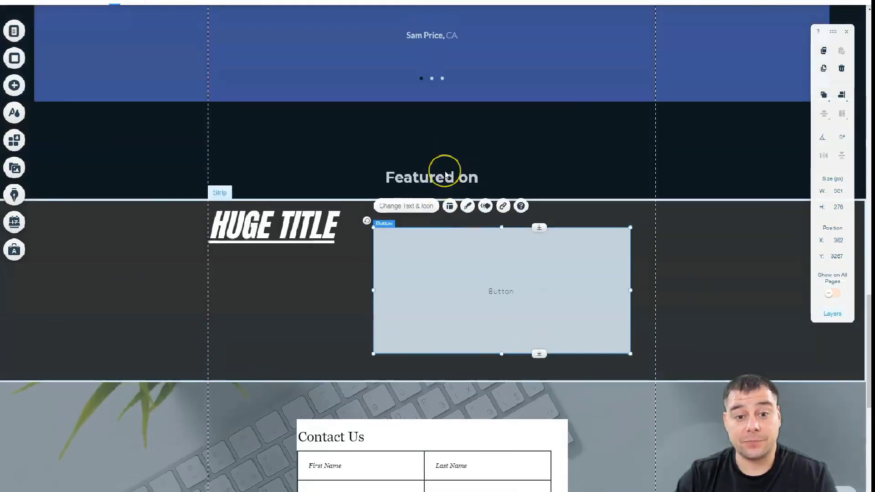
pyautogui.scroll(1, 445, 173)
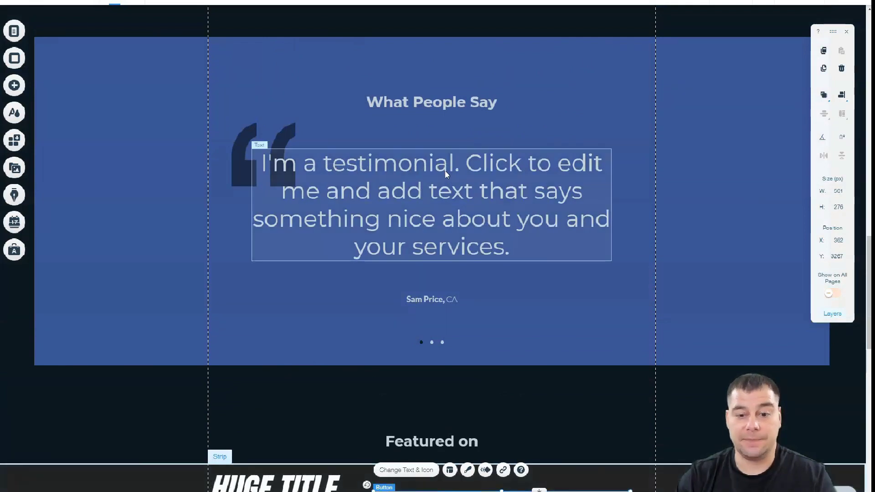
pyautogui.scroll(5, 451, 66)
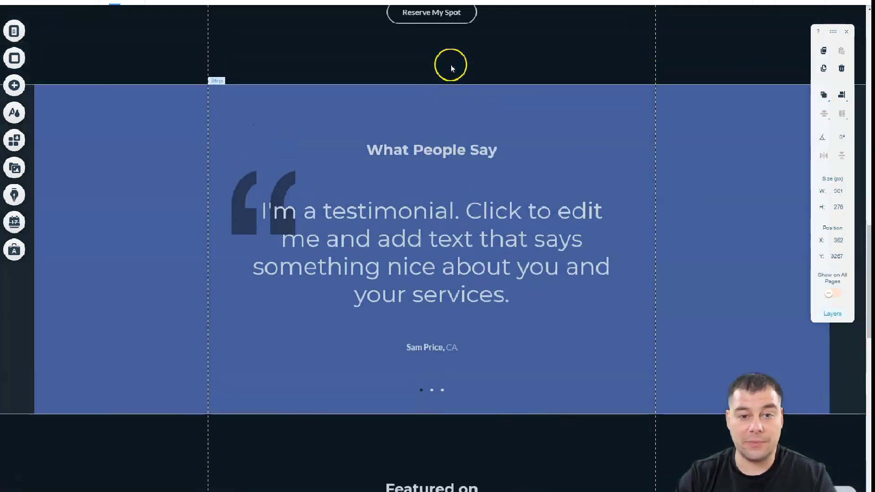
pyautogui.scroll(5, 449, 87)
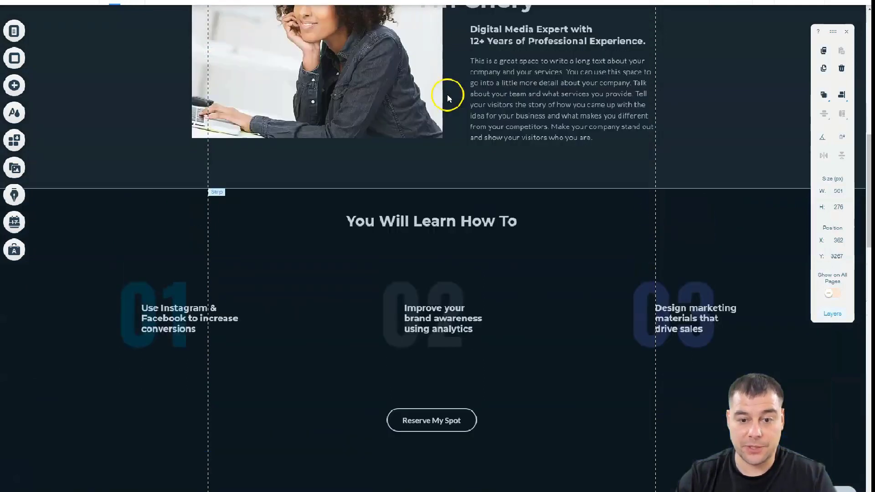
pyautogui.scroll(6, 448, 104)
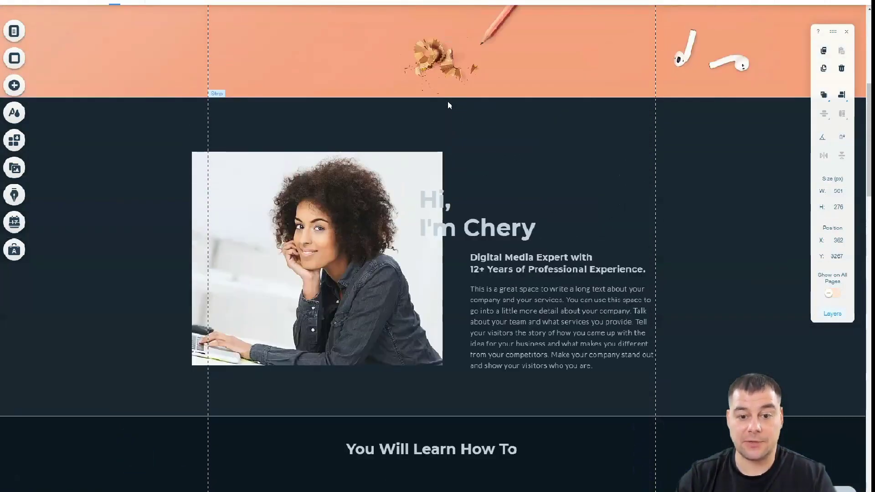
pyautogui.scroll(6, 447, 105)
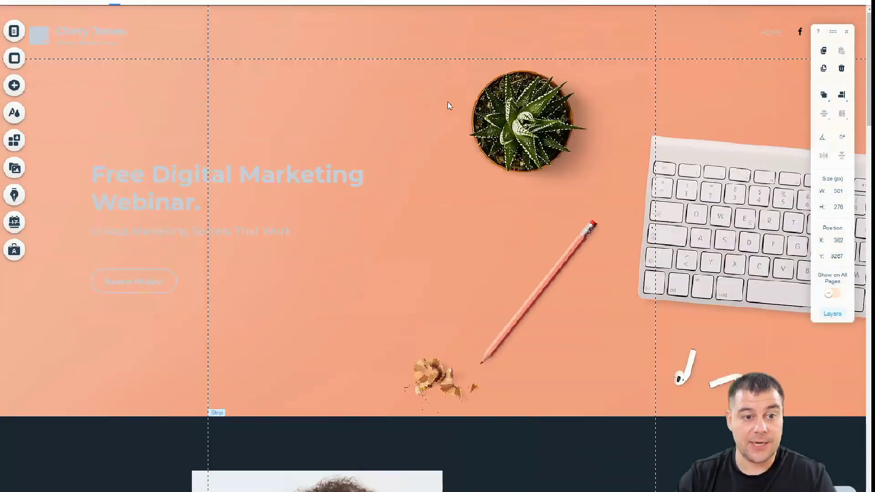
pyautogui.click(458, 107)
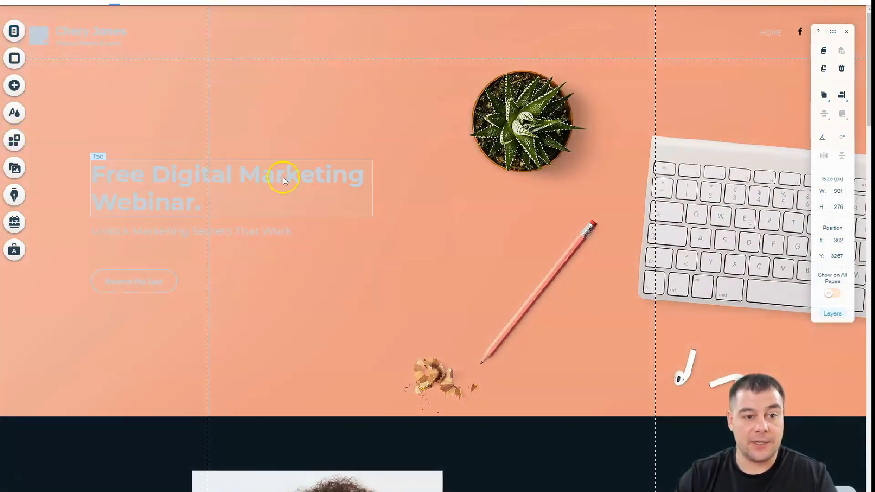
pyautogui.doubleClick(186, 173)
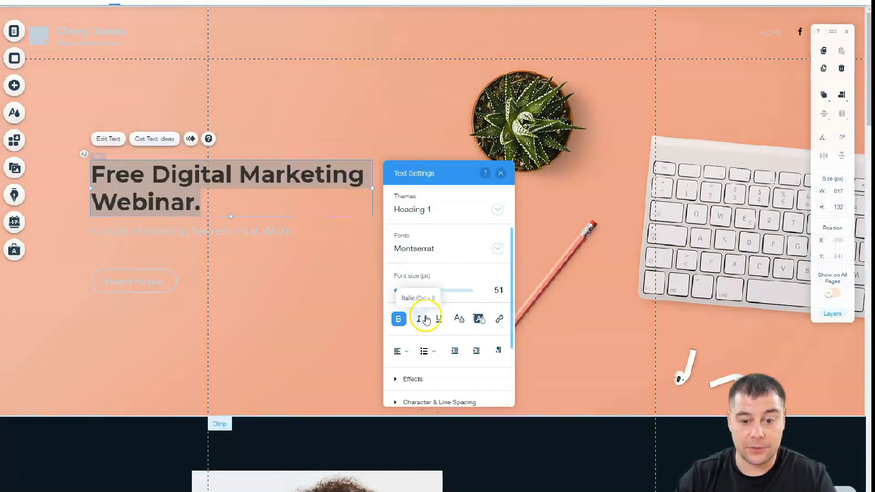
pyautogui.click(459, 318)
pyautogui.click(403, 327)
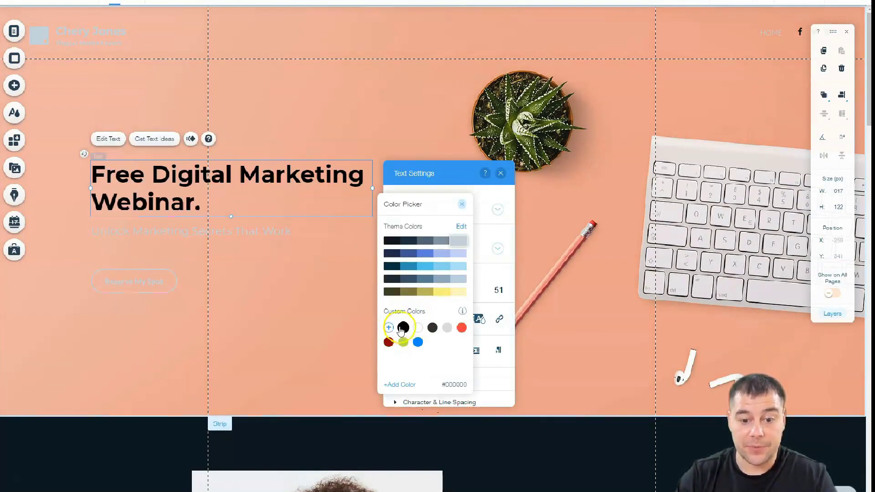
pyautogui.click(385, 98)
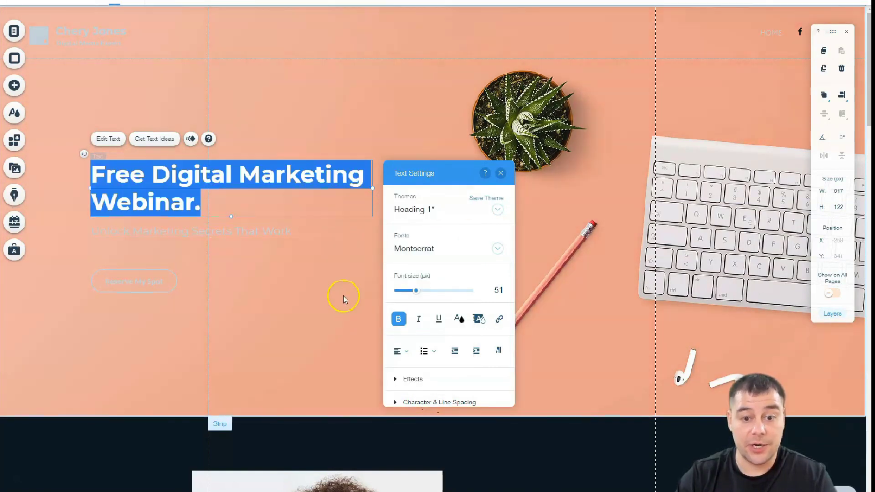
pyautogui.click(336, 310)
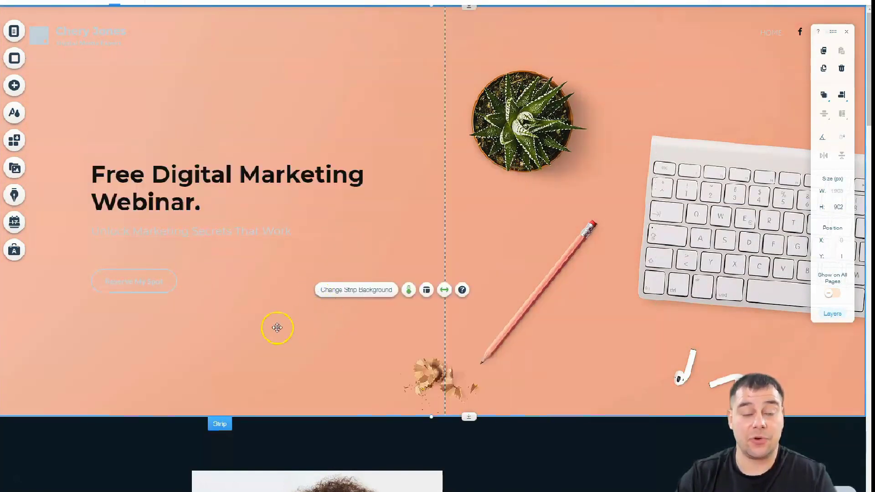
# - Hide the floating editing toolbar and move the "Free Digital Marketing Webinar." heading up and right to the left vertical gridline
pyautogui.click(321, 97)
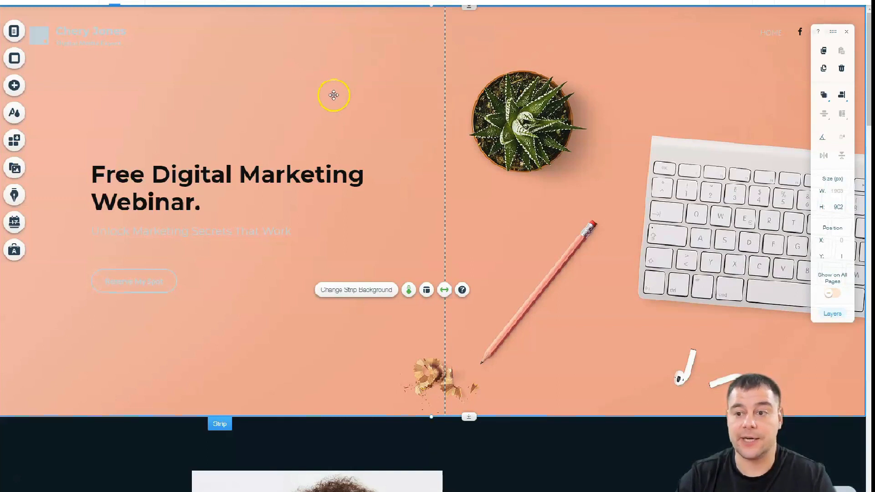
pyautogui.click(845, 31)
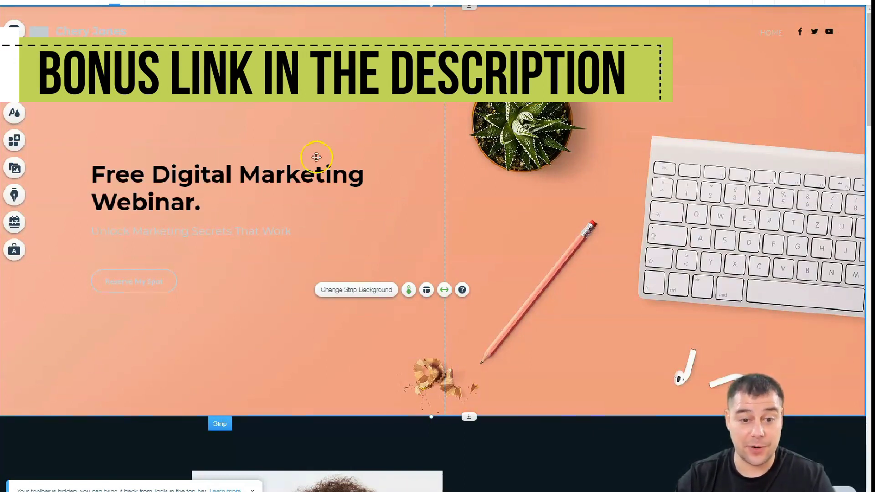
pyautogui.moveTo(287, 171)
pyautogui.mouseDown()
pyautogui.moveTo(387, 122)
pyautogui.moveTo(400, 96)
pyautogui.moveTo(401, 50)
pyautogui.moveTo(370, 177)
pyautogui.mouseUp()
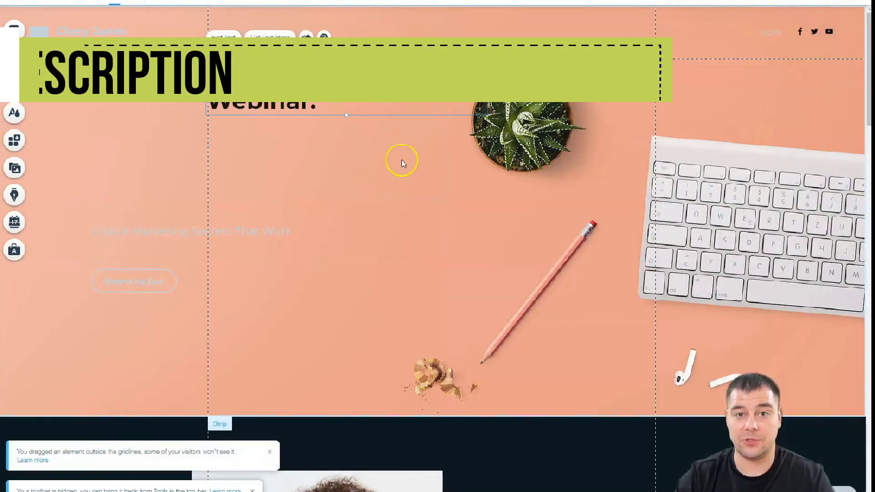